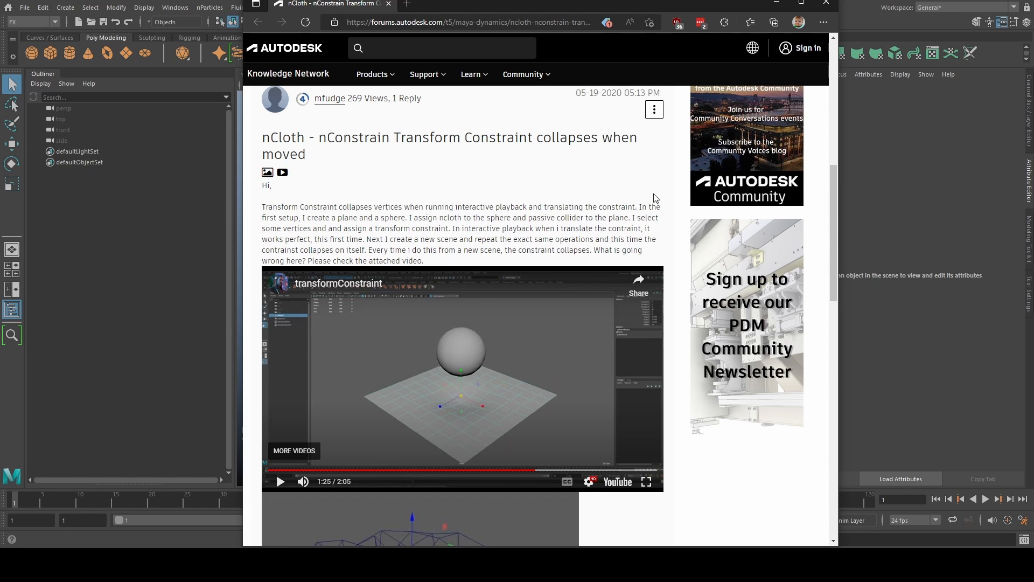
# Watch the rest of the transformConstraint video in the forum post, and switch to Maya.
pyautogui.click(280, 481)
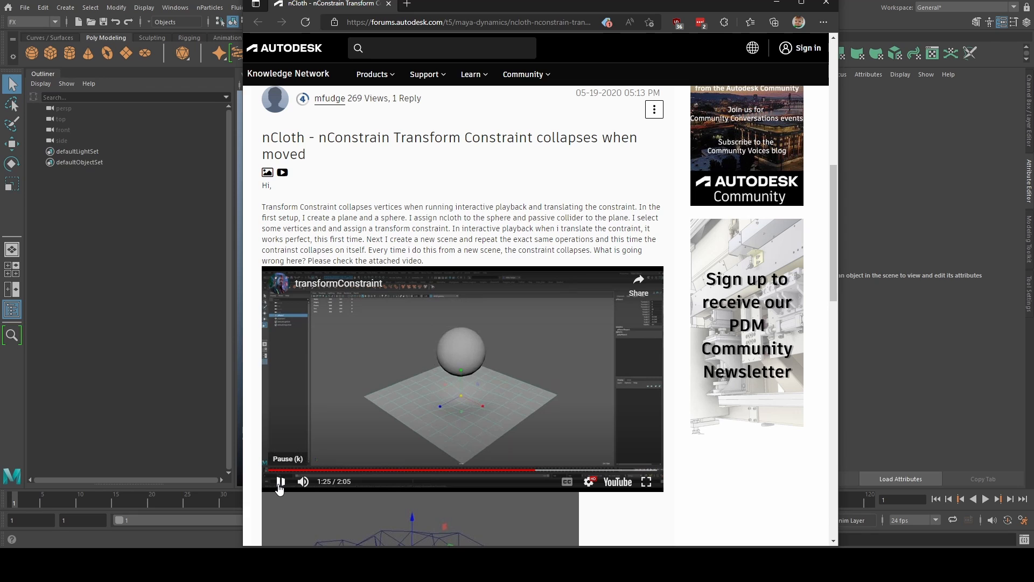
pyautogui.scroll(-1, 699, 384)
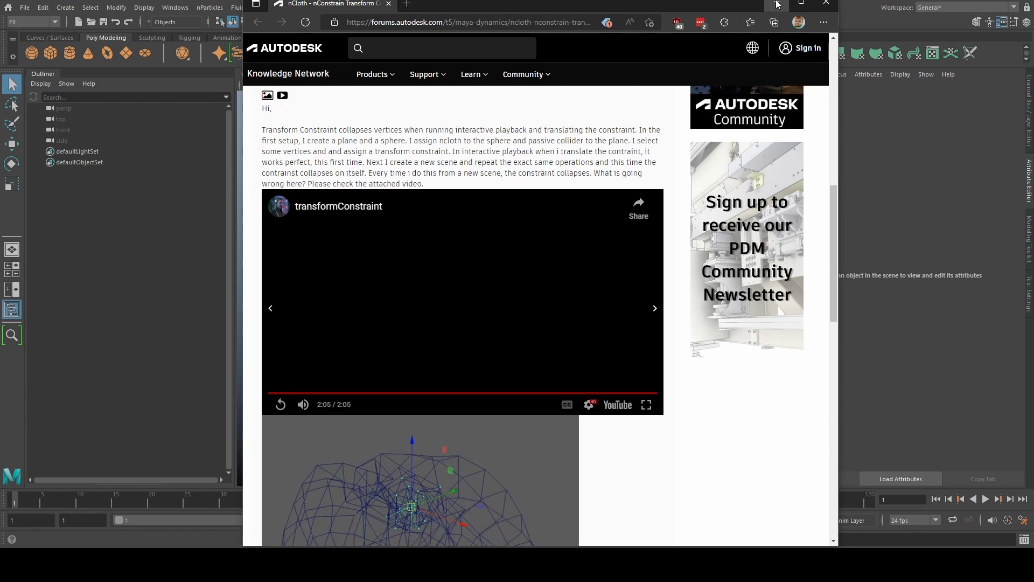
pyautogui.click(776, 3)
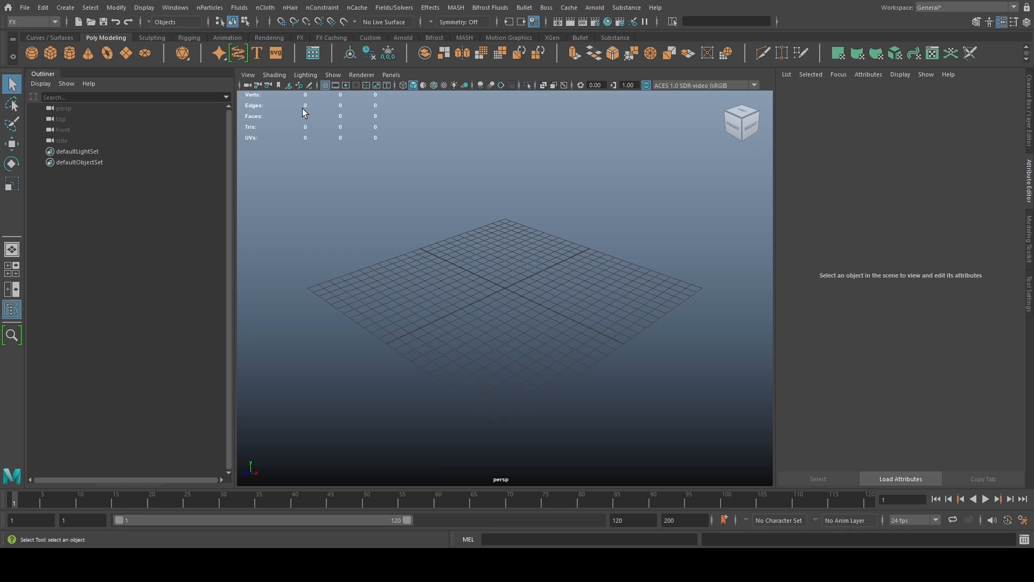
# Create a polygon sphere at the origin and convert it into an nCloth object.
pyautogui.click(29, 52)
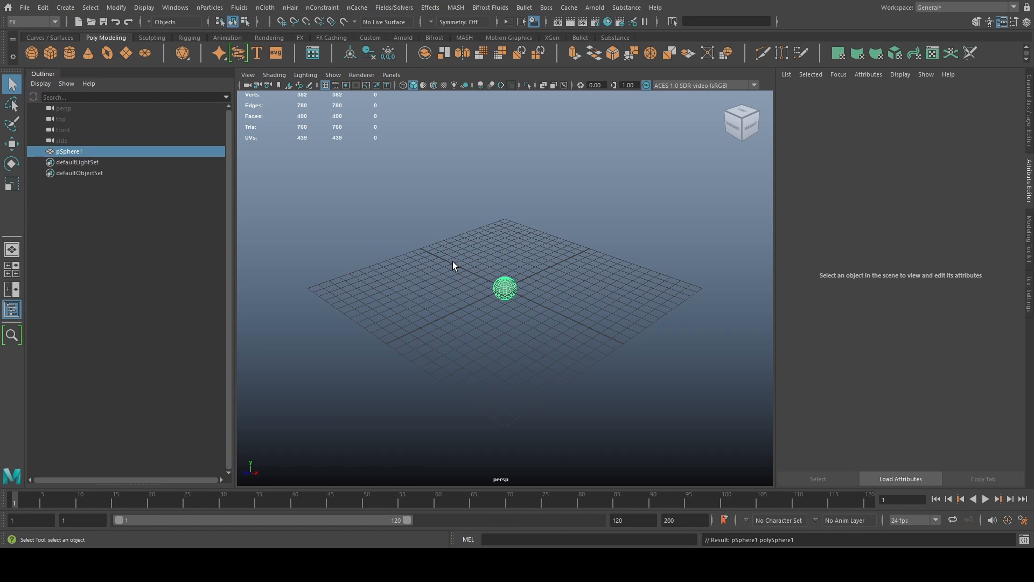
pyautogui.hotkey('ctrl', 'a')
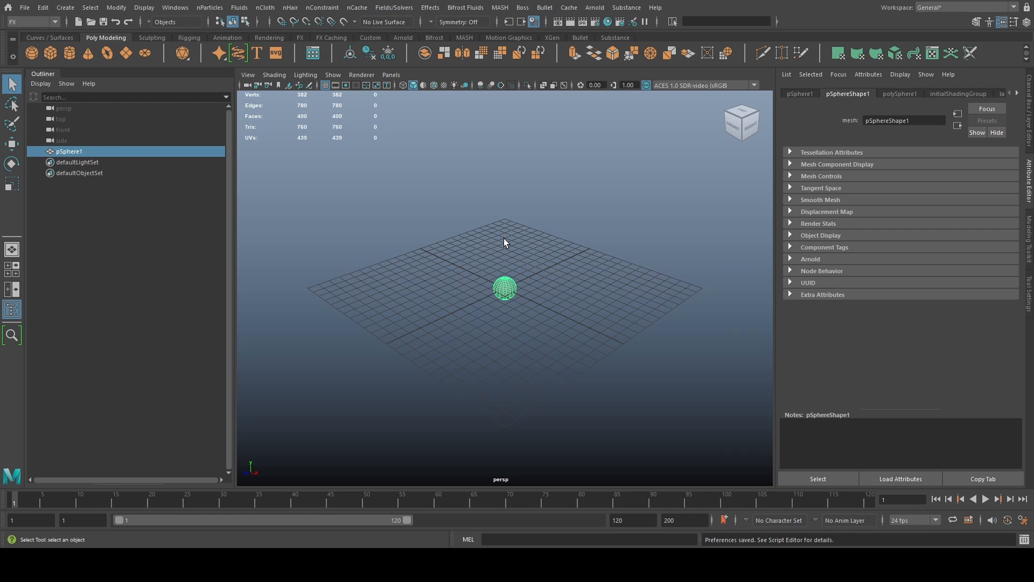
pyautogui.scroll(6, 514, 293)
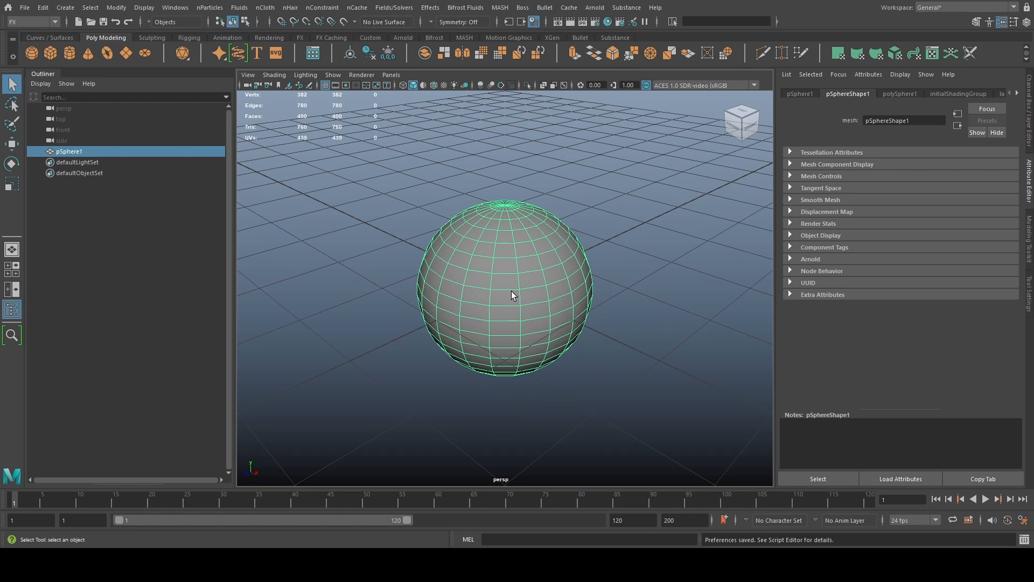
pyautogui.scroll(-2, 496, 267)
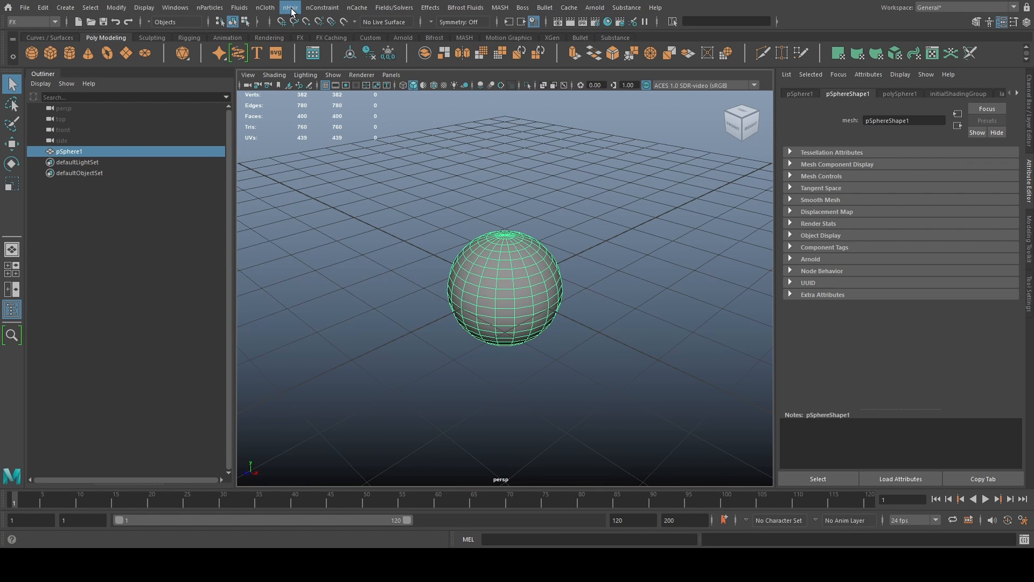
pyautogui.click(266, 8)
pyautogui.click(279, 45)
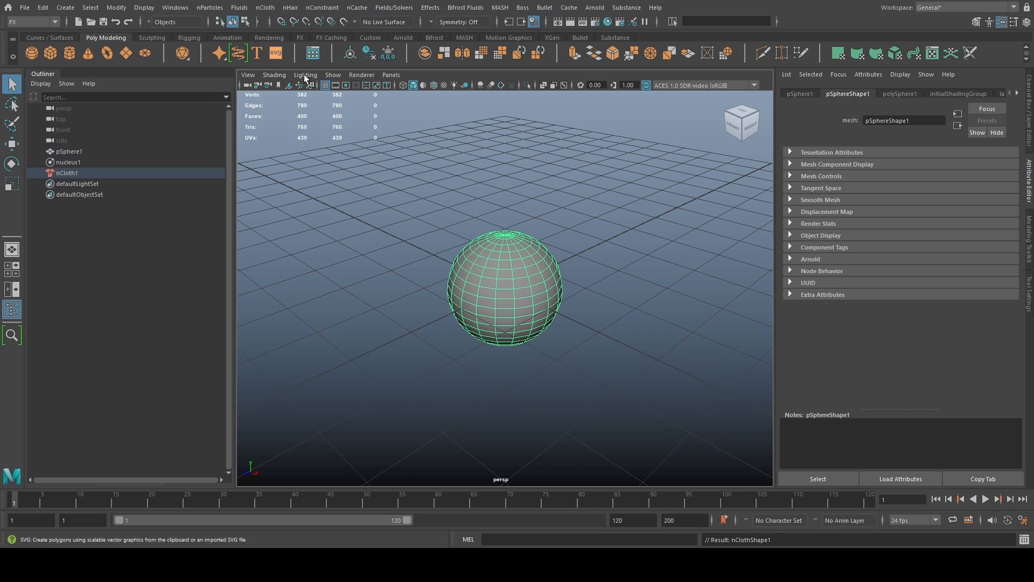
# Select the vertices of the sphere's upper cap and add a Transform Constraint to them.
pyautogui.click(501, 258)
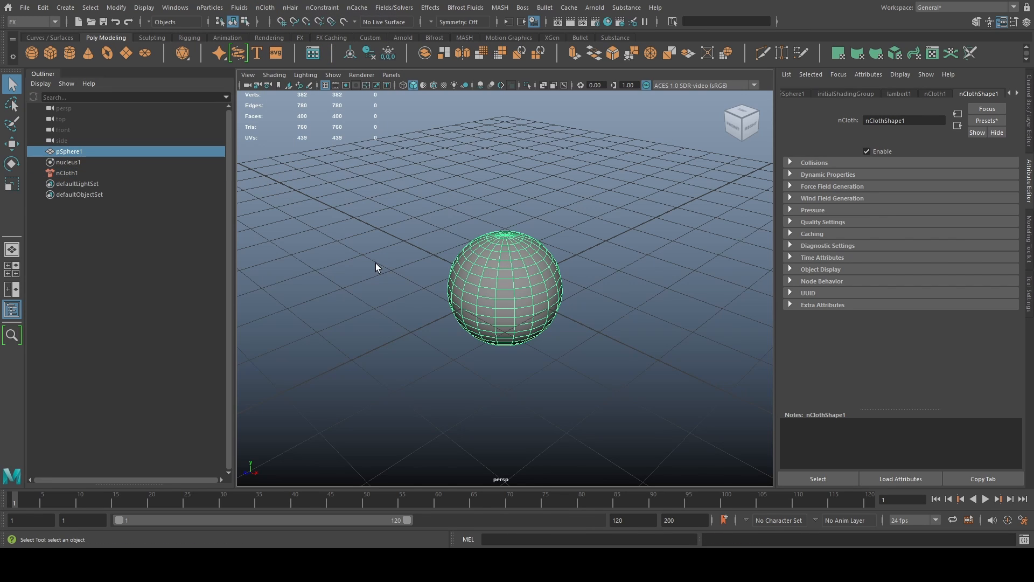
pyautogui.press('F9')
pyautogui.moveTo(467, 209); pyautogui.dragTo(543, 251)
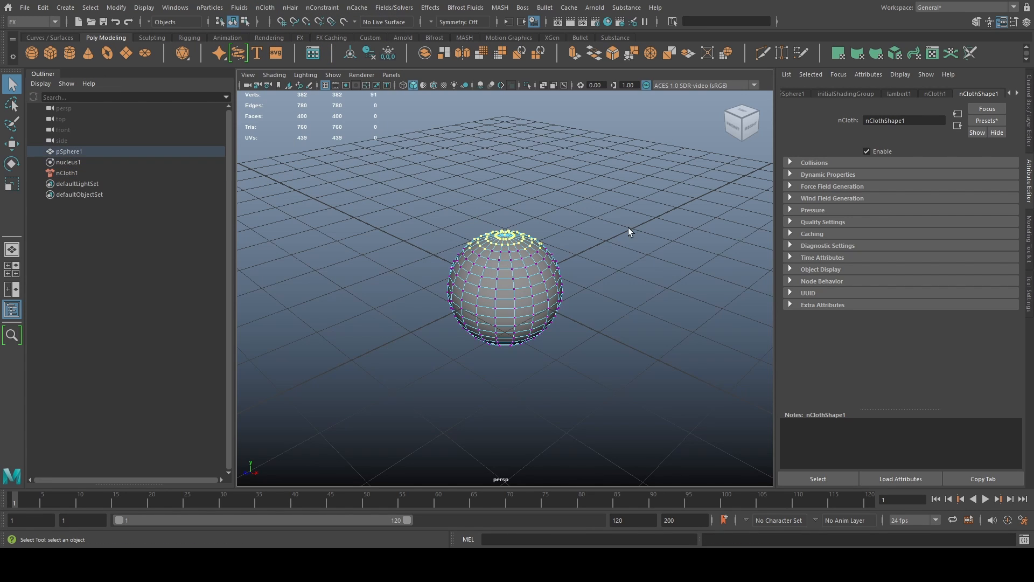
pyautogui.click(322, 8)
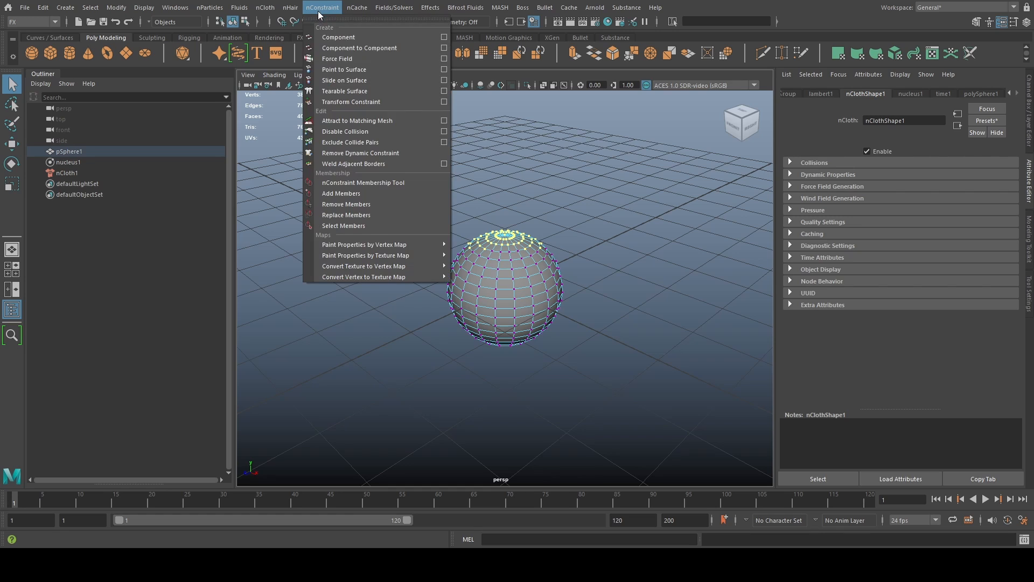
pyautogui.click(363, 101)
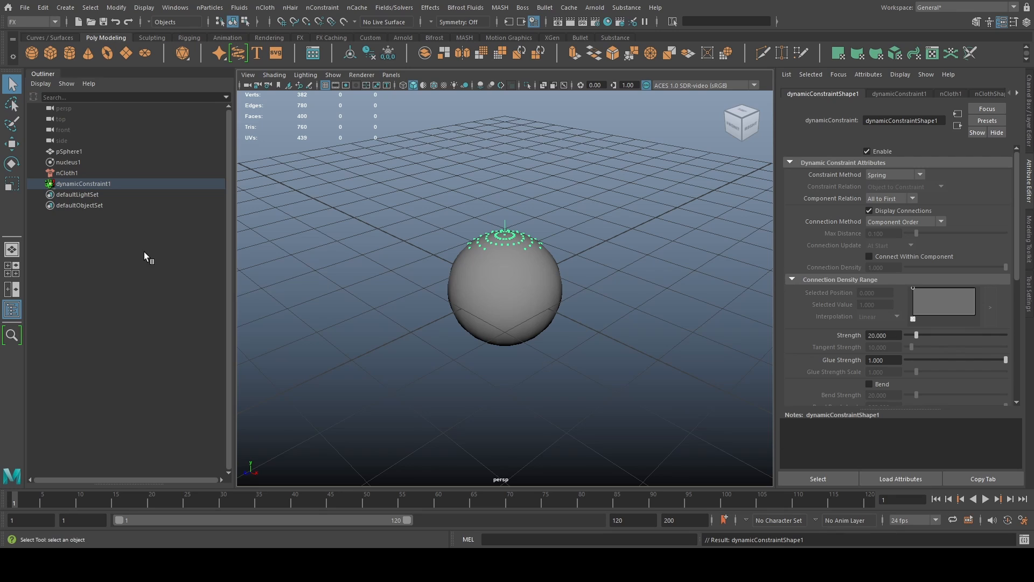
# Select the dynamic constraint and extend the playback range to frame 200.
pyautogui.click(97, 186)
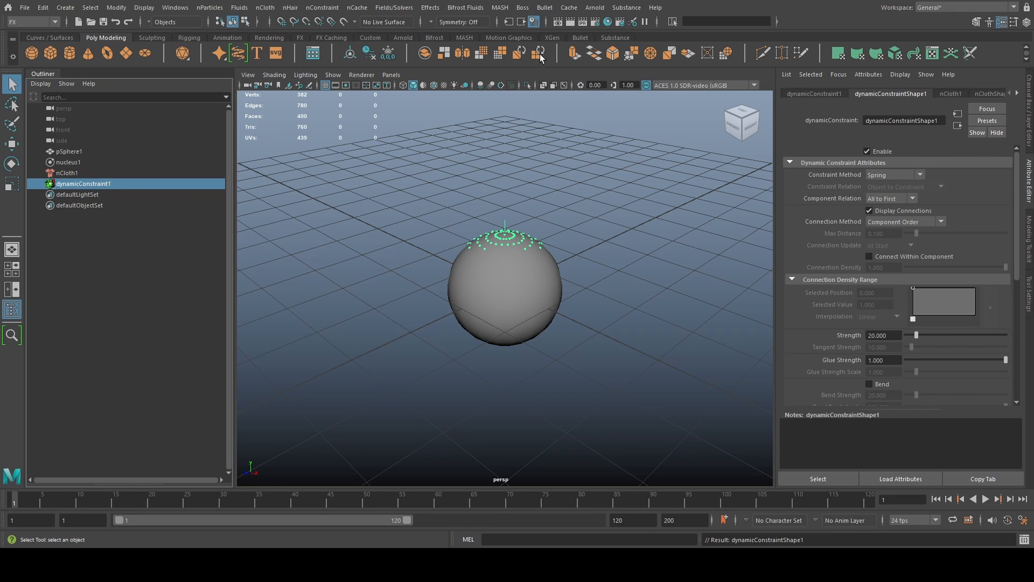
pyautogui.click(407, 13)
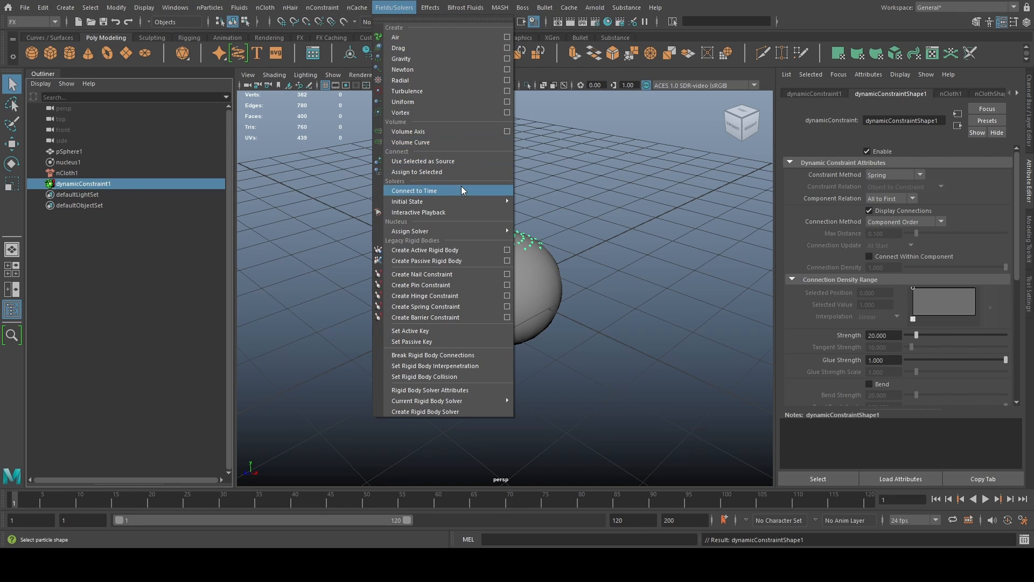
pyautogui.click(407, 520)
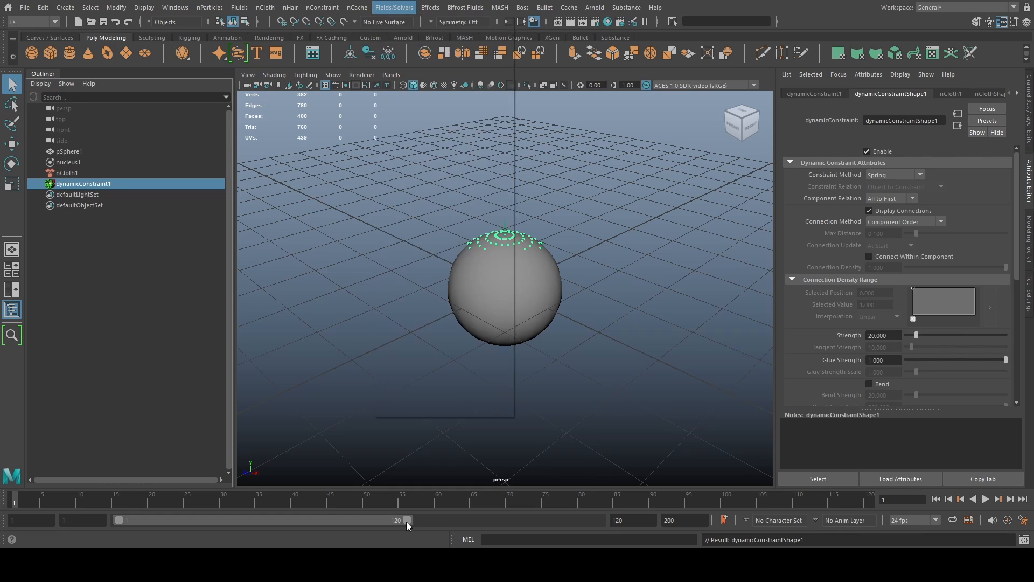
pyautogui.moveTo(407, 520); pyautogui.dragTo(607, 533)
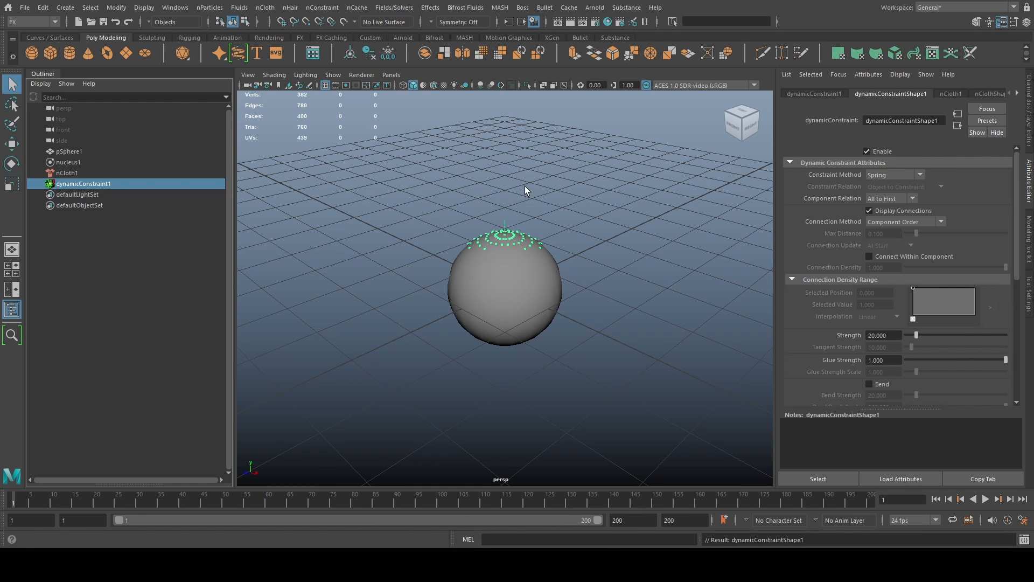
# Run Interactive Playback while moving the transform constraint up and away from the sphere, and stop the playback.
pyautogui.press('w')
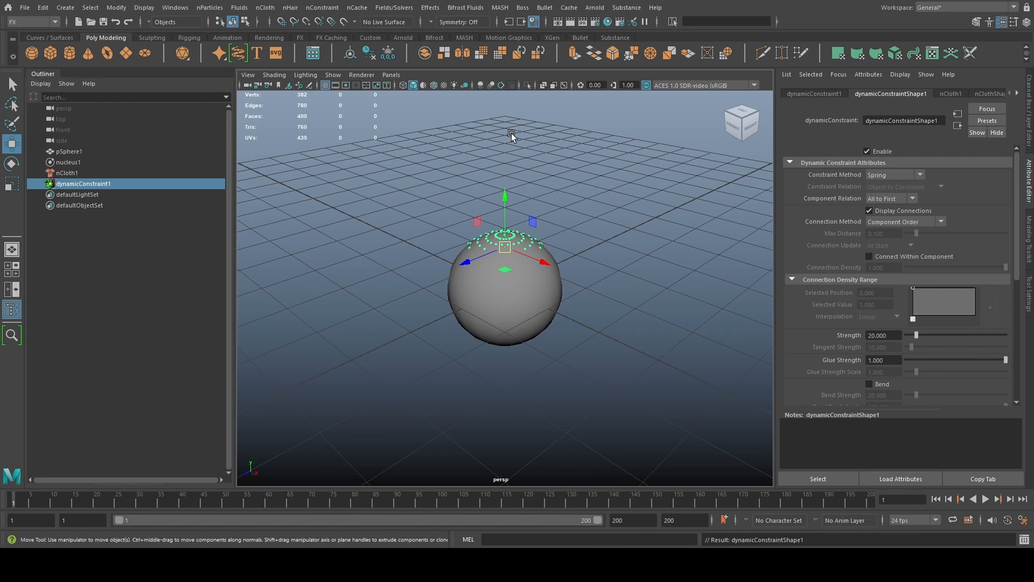
pyautogui.click(393, 7)
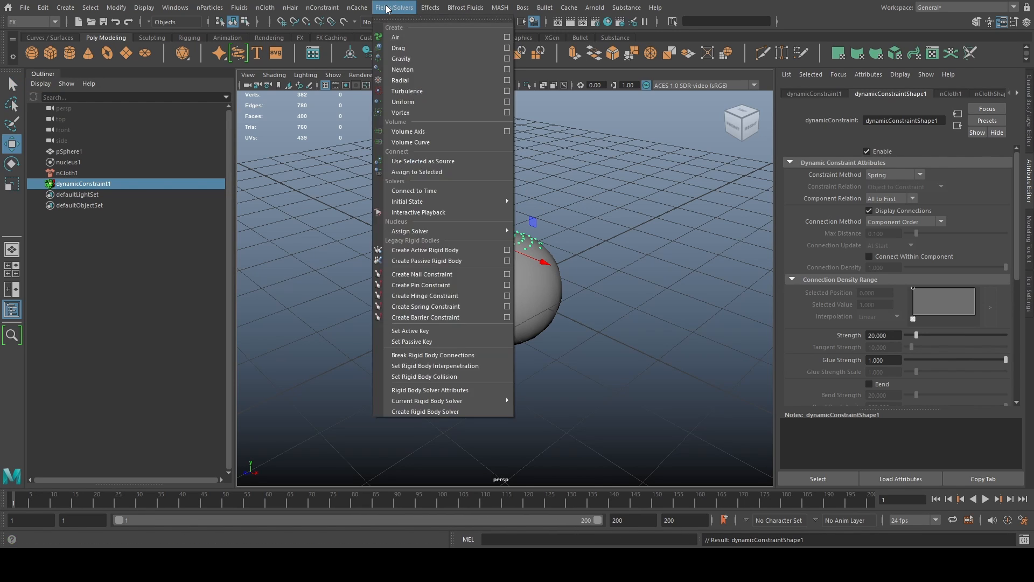
pyautogui.click(448, 212)
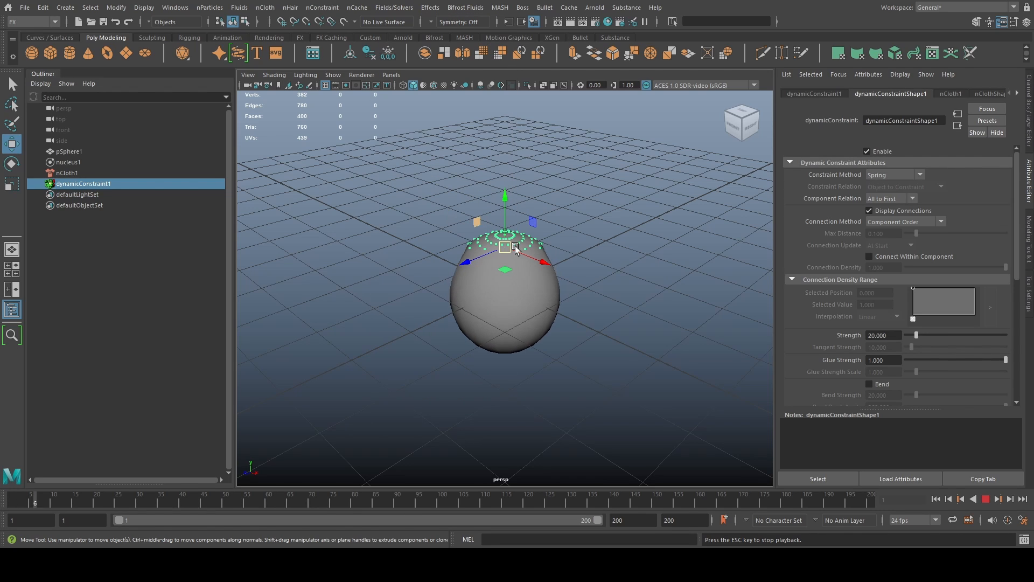
pyautogui.moveTo(553, 238); pyautogui.dragTo(580, 218)
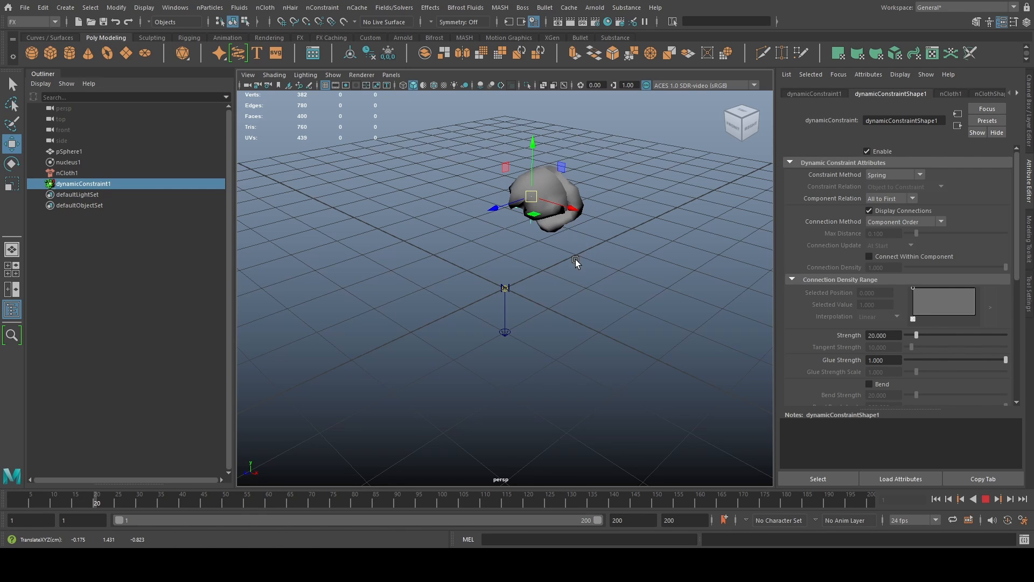
pyautogui.press('Escape')
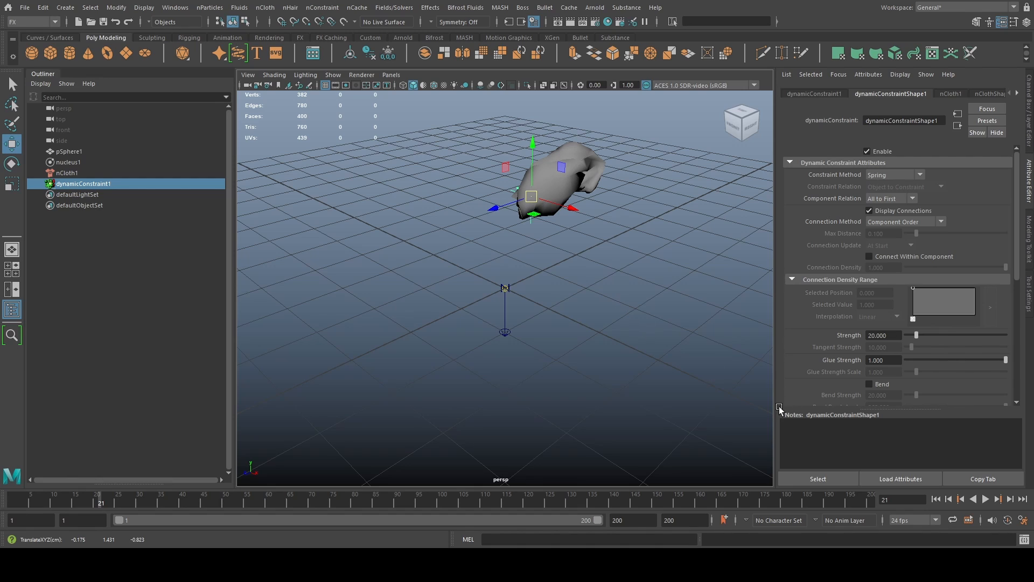
# Rewind to frame 1, restore the constraint's original position and clear the selection.
pyautogui.press('q')
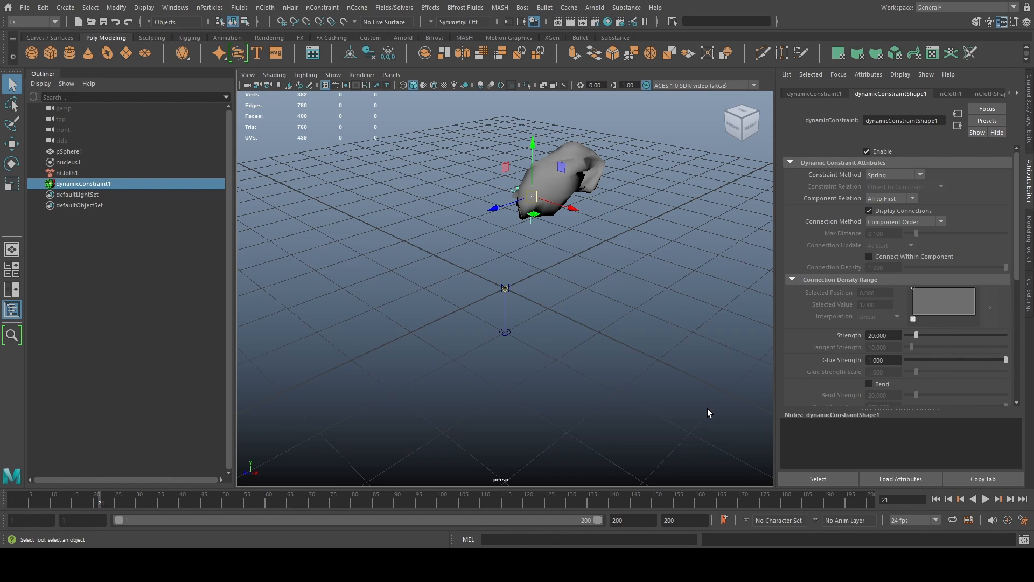
pyautogui.click(936, 499)
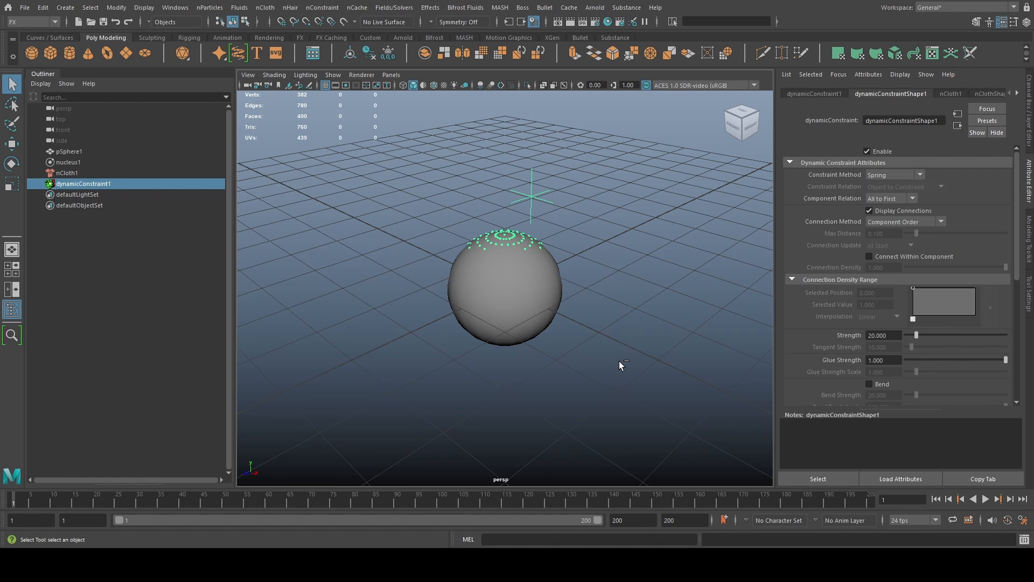
pyautogui.click(619, 361)
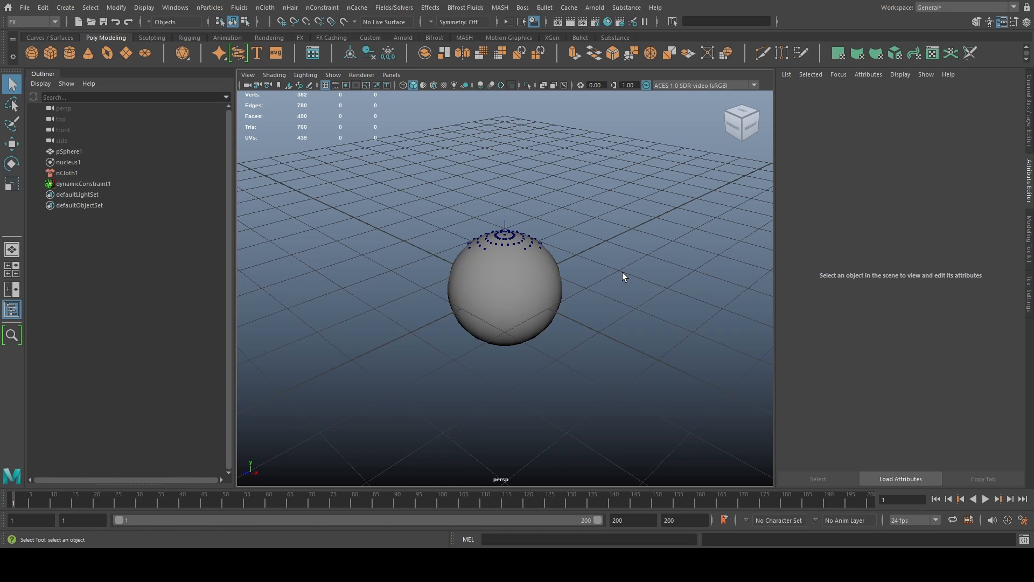
# Set the animation Evaluation mode to DG in the preferences and save them.
pyautogui.click(175, 7)
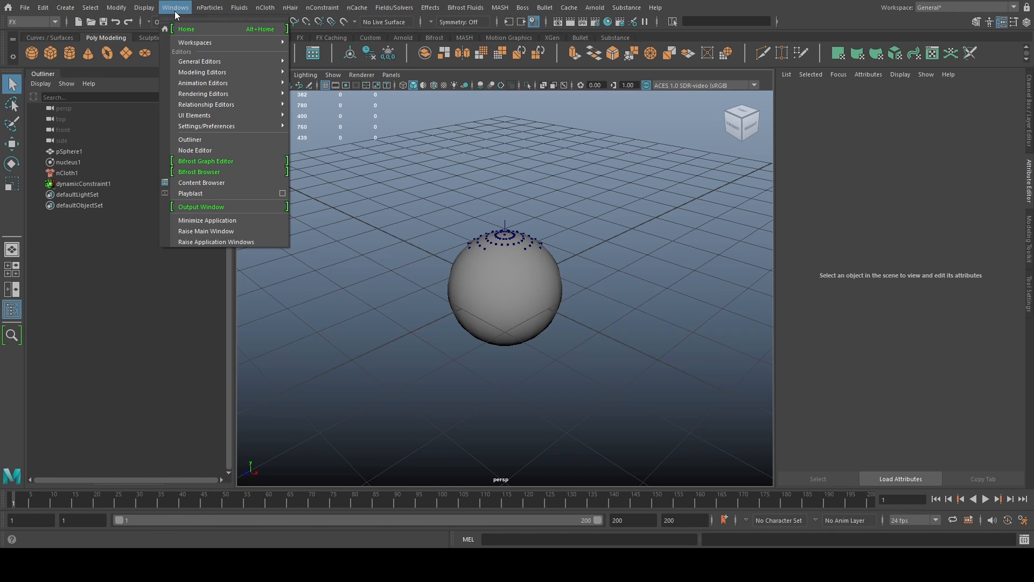
pyautogui.moveTo(238, 126)
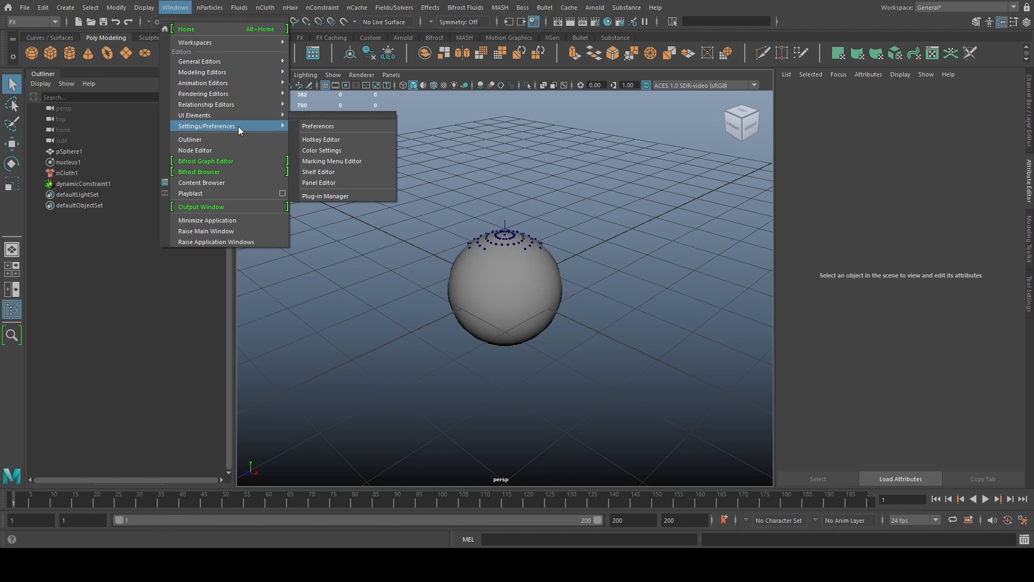
pyautogui.click(328, 123)
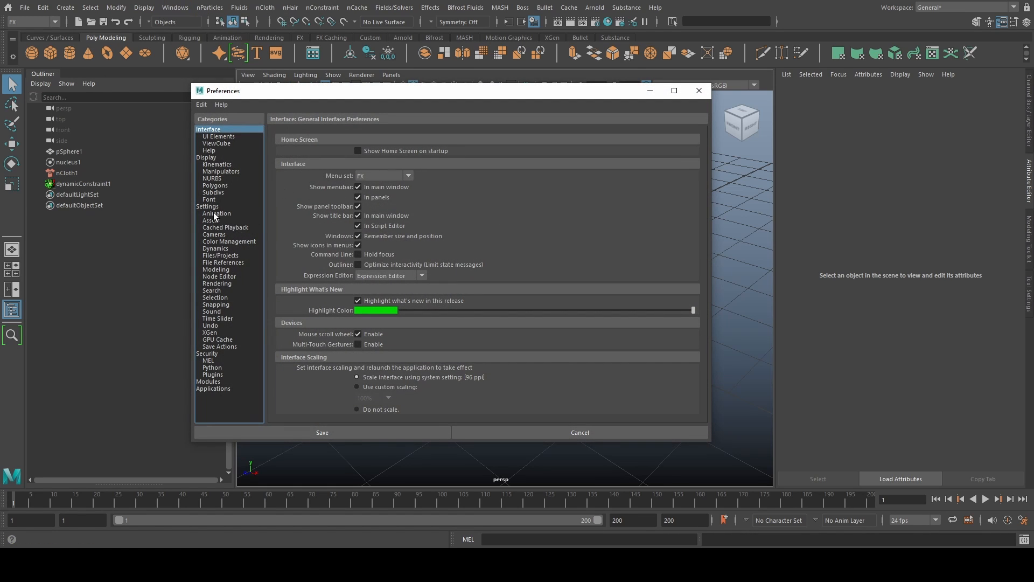
pyautogui.click(222, 214)
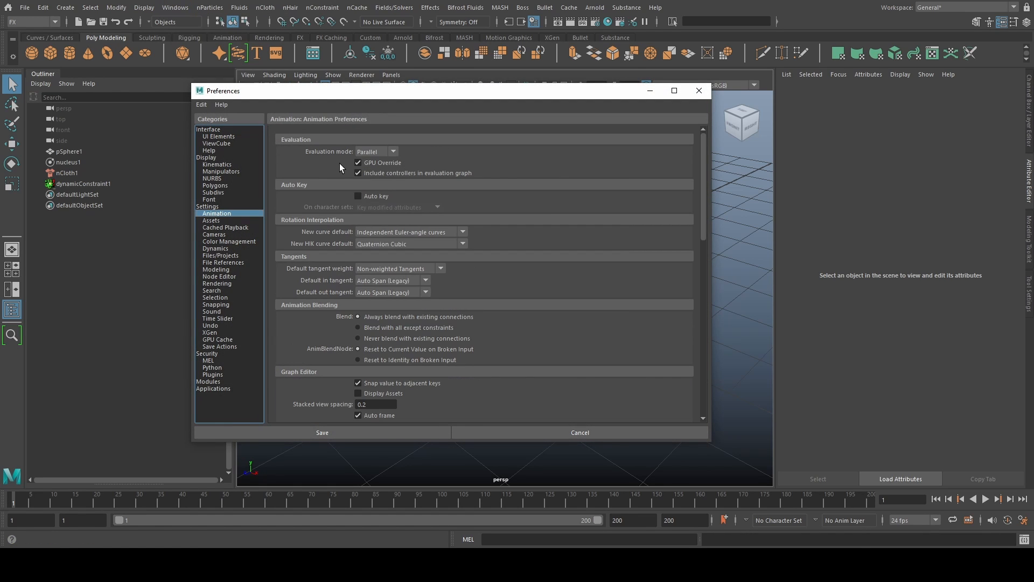
pyautogui.click(388, 156)
pyautogui.click(386, 166)
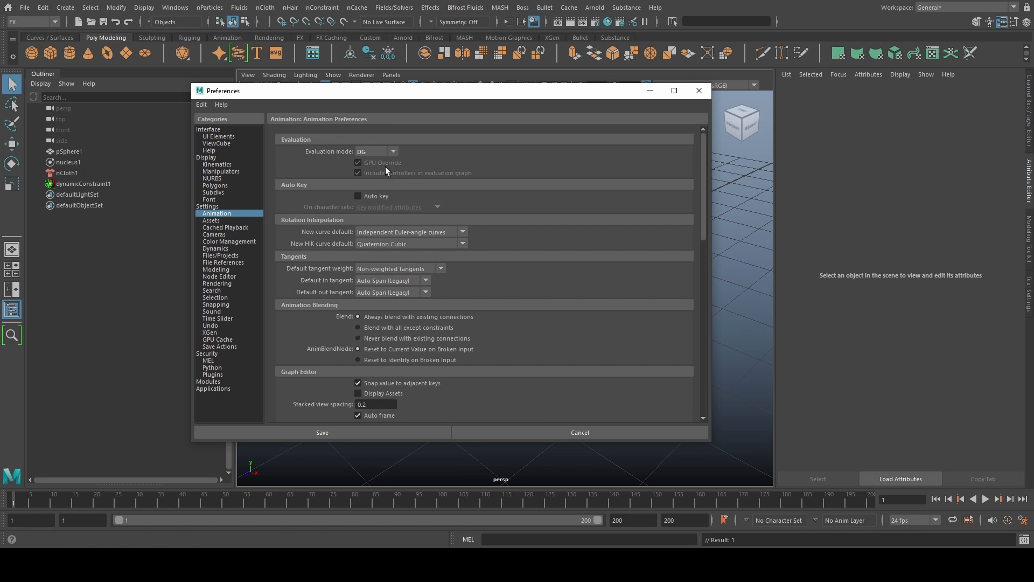
pyautogui.click(322, 432)
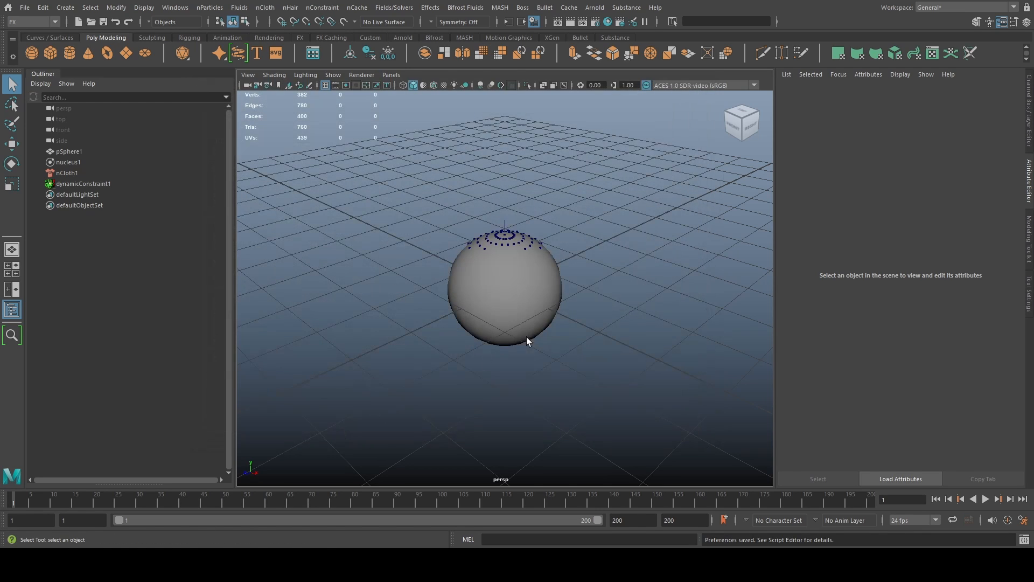
# Select the dynamic constraint and run Interactive Playback while moving the constraint slightly up and away from its original position.
pyautogui.click(76, 184)
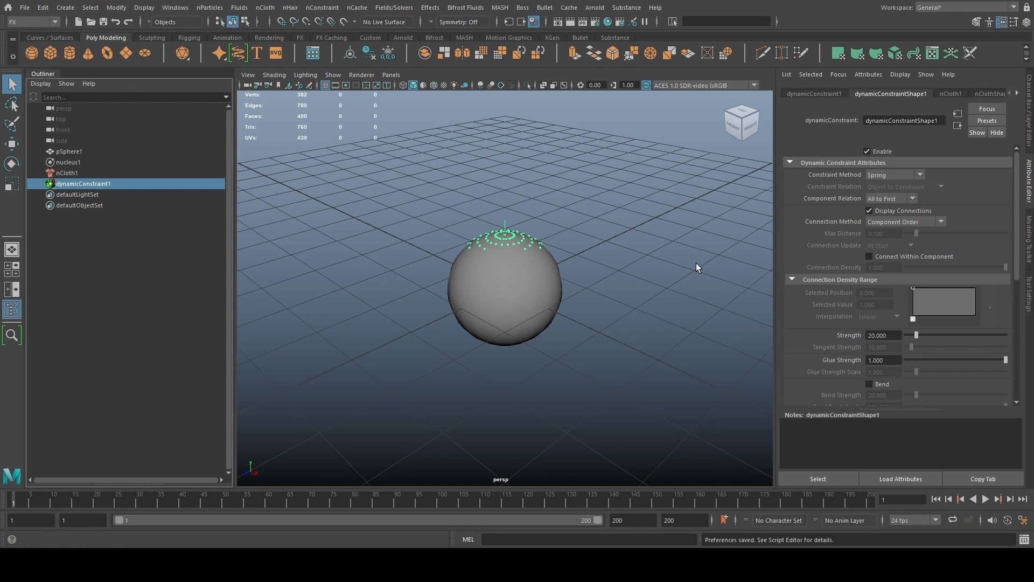
pyautogui.click(394, 8)
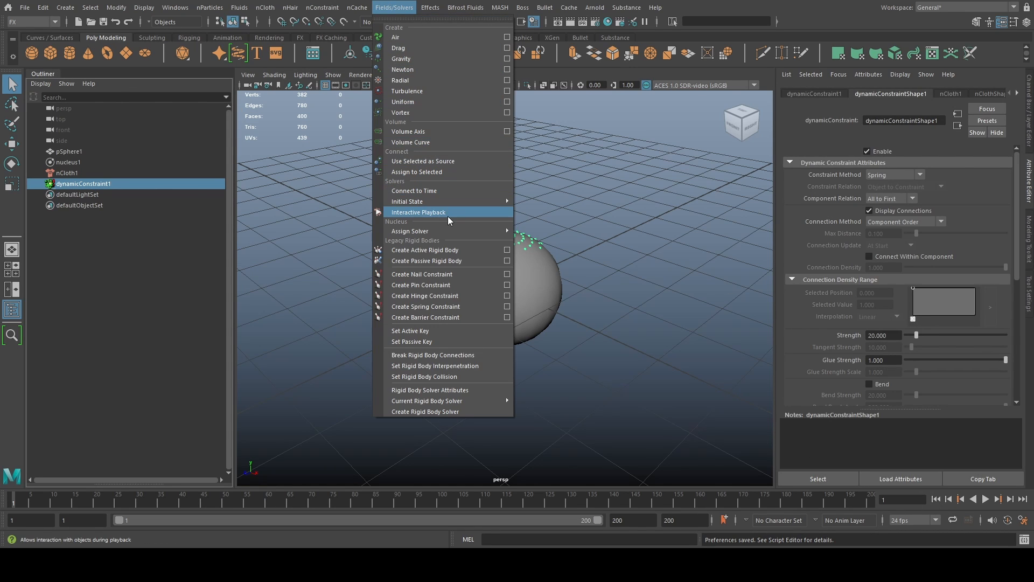
pyautogui.click(448, 216)
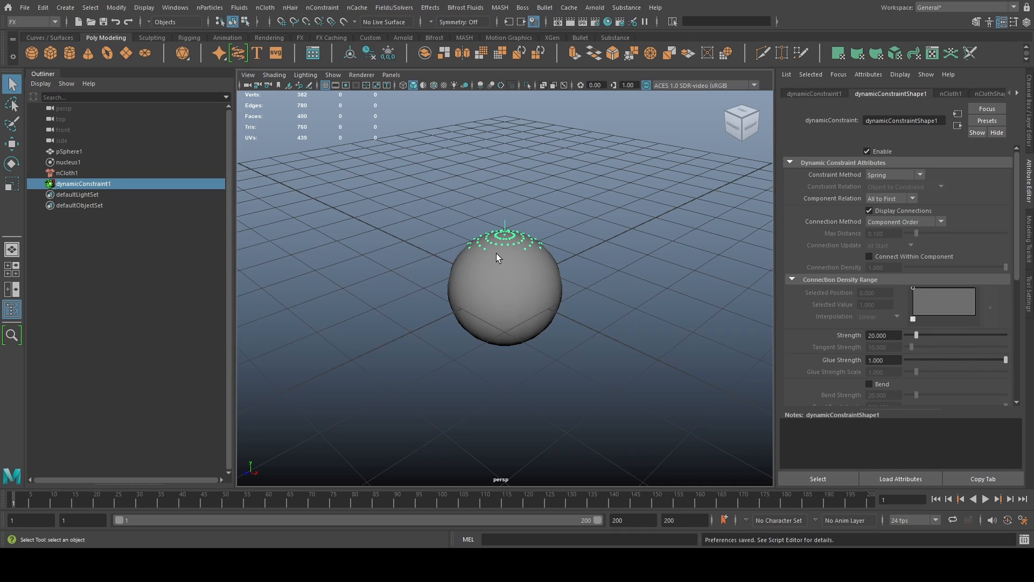
pyautogui.press('w')
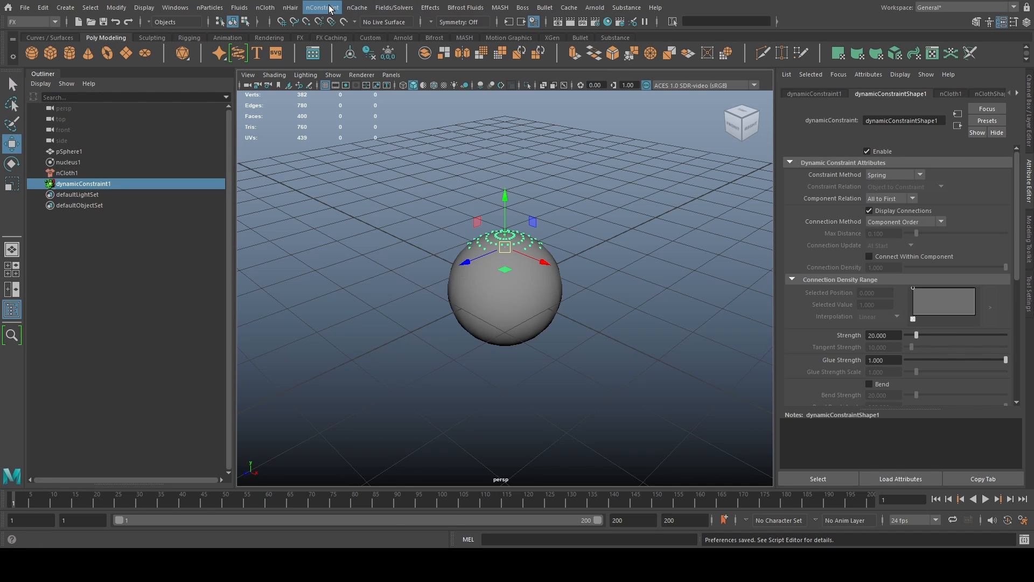
pyautogui.click(327, 8)
pyautogui.click(328, 8)
pyautogui.click(394, 7)
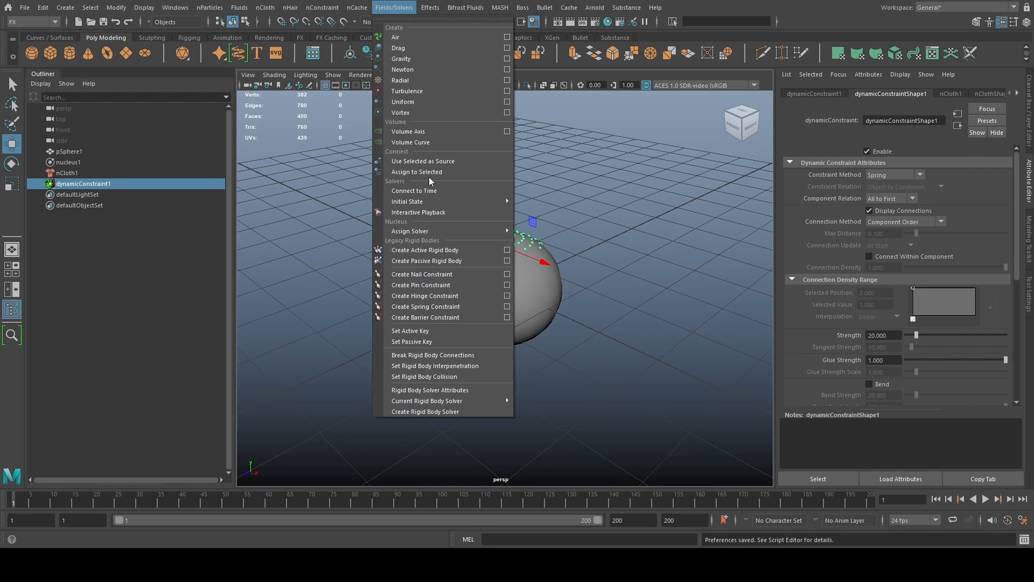
pyautogui.click(436, 213)
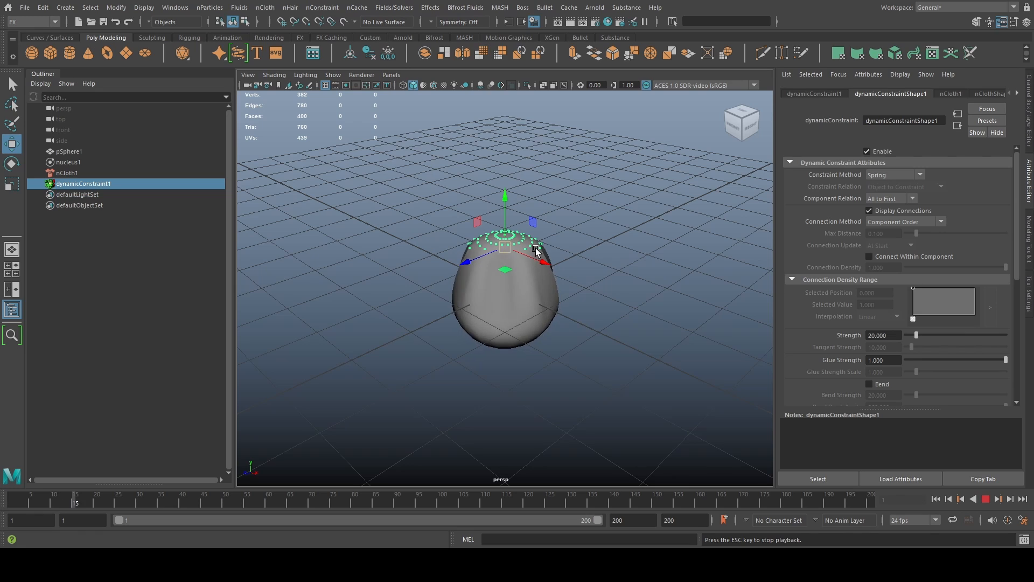
pyautogui.moveTo(510, 232)
pyautogui.mouseDown()
pyautogui.moveTo(596, 231)
pyautogui.moveTo(595, 221)
pyautogui.moveTo(533, 183)
pyautogui.moveTo(450, 198)
pyautogui.moveTo(489, 200)
pyautogui.moveTo(518, 242)
pyautogui.mouseUp()
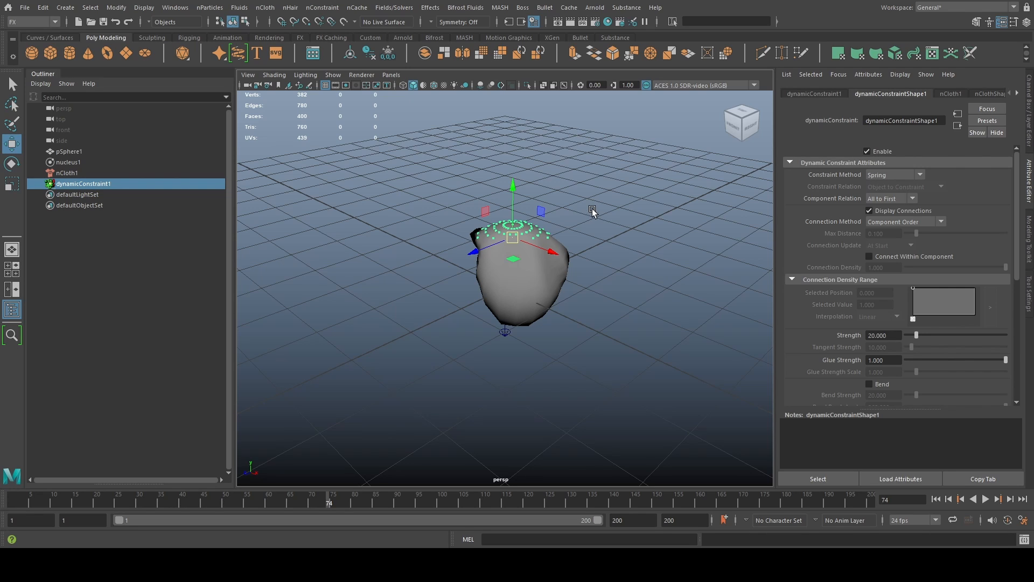
pyautogui.click(332, 9)
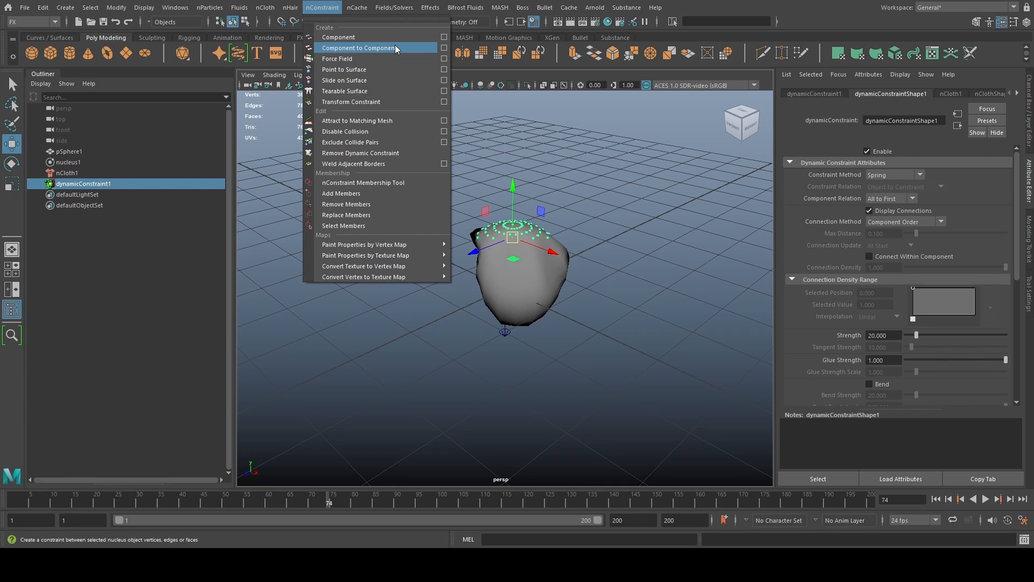
pyautogui.click(562, 118)
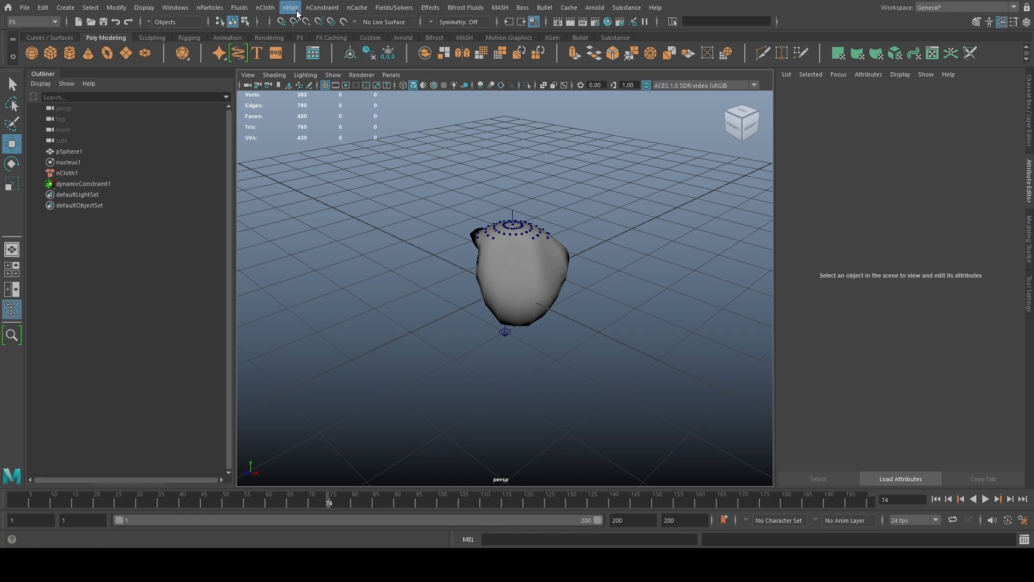
pyautogui.click(385, 9)
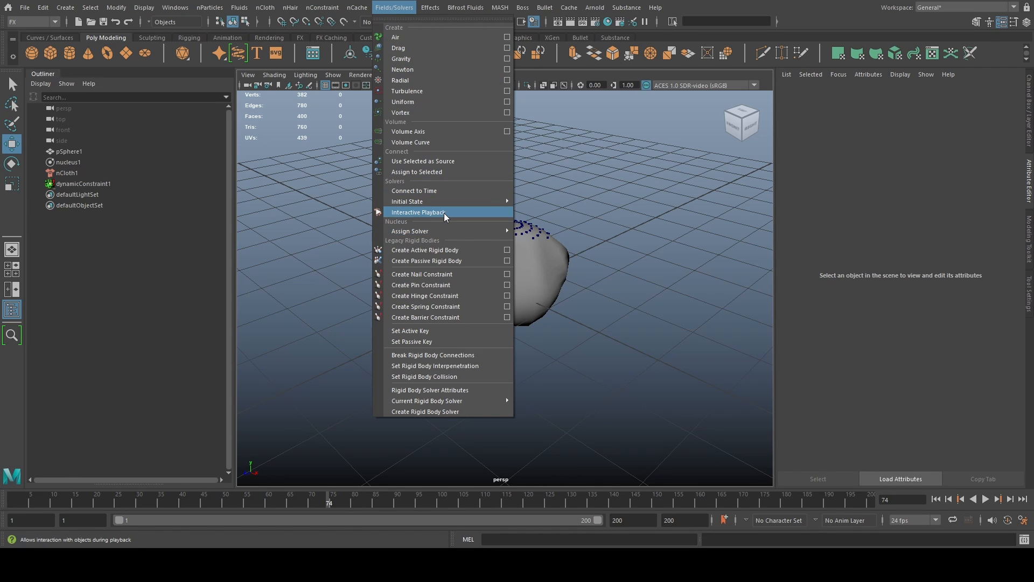
pyautogui.click(604, 201)
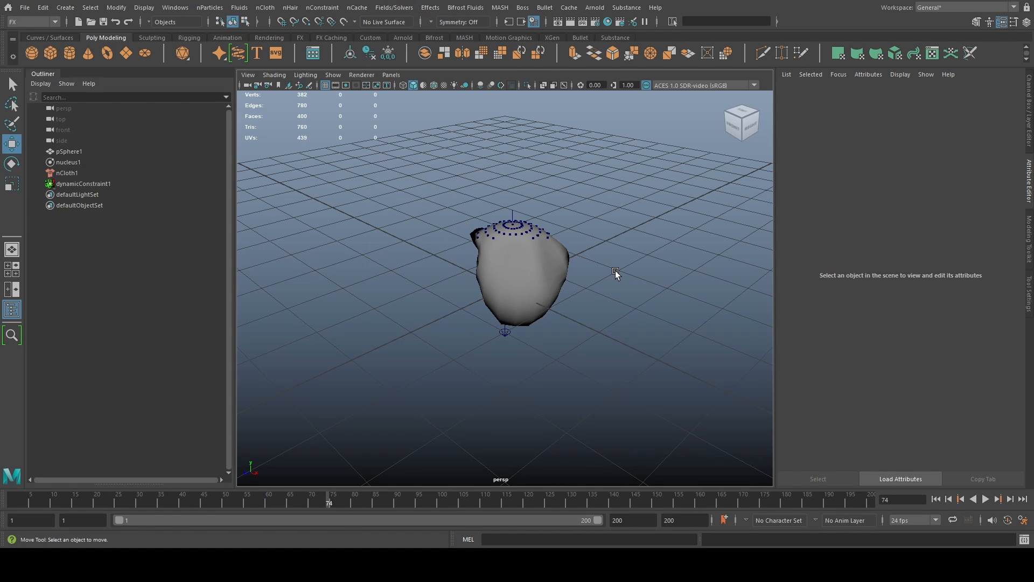
pyautogui.click(173, 10)
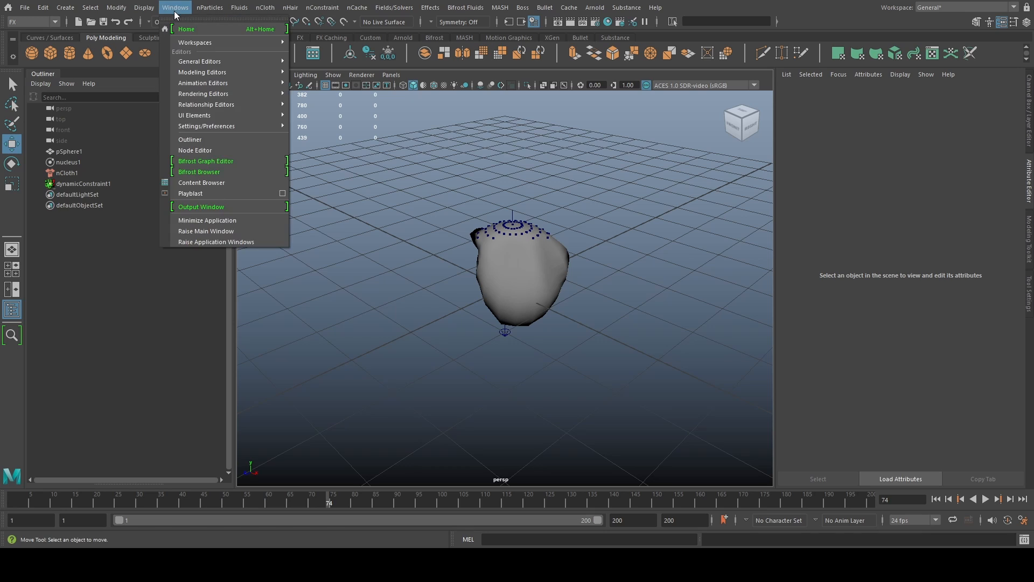
pyautogui.click(208, 83)
# Select the dynamic constraint, rewind to frame 1 and undo its last move to restore the original position.
pyautogui.click(106, 183)
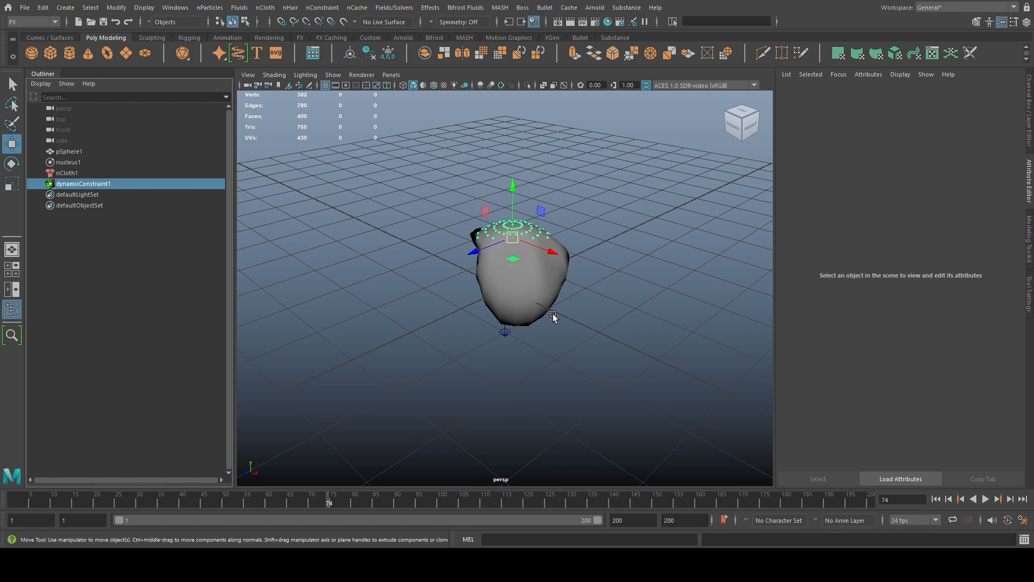
pyautogui.click(936, 499)
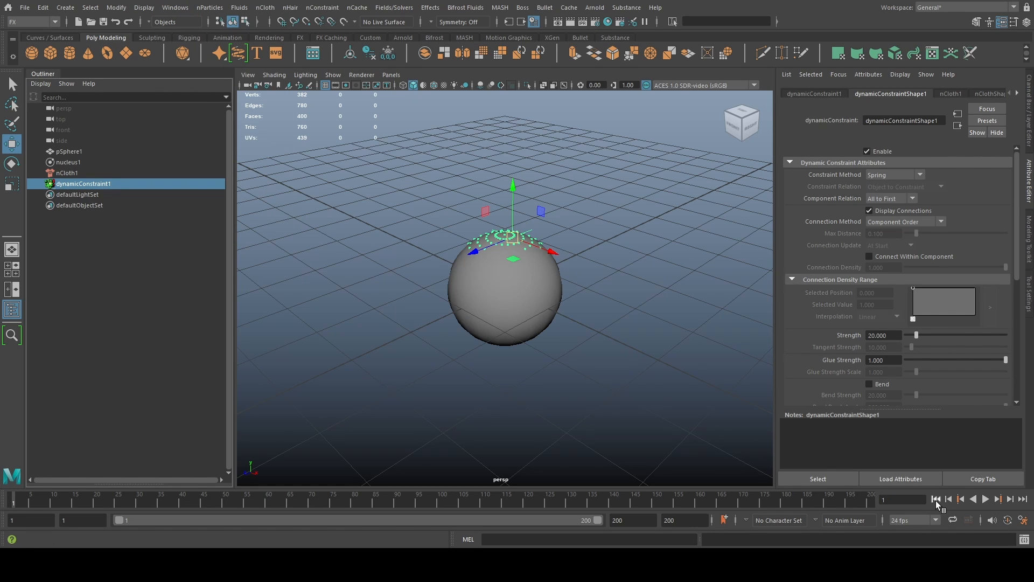
pyautogui.hotkey('ctrl', 'z')
pyautogui.hotkey('ctrl', 'z')
pyautogui.hotkey('ctrl', 'z')
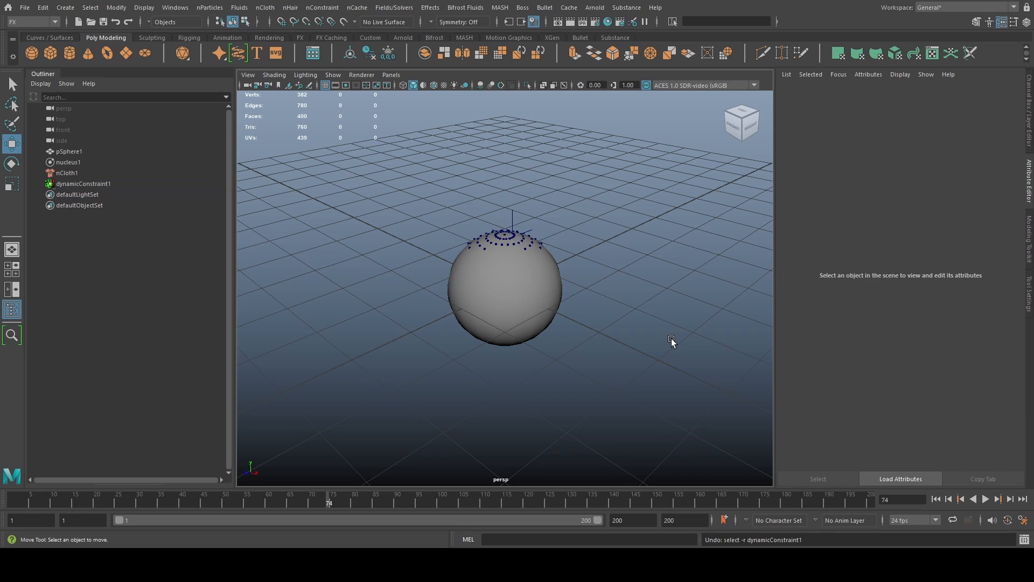
pyautogui.hotkey('shift', 'z')
pyautogui.hotkey('shift', 'z')
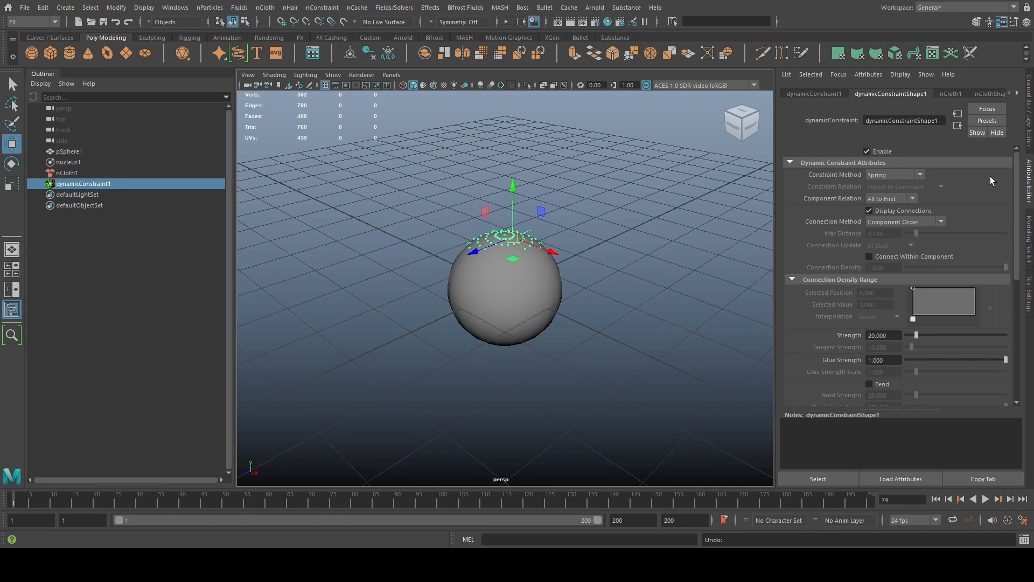
pyautogui.click(1030, 123)
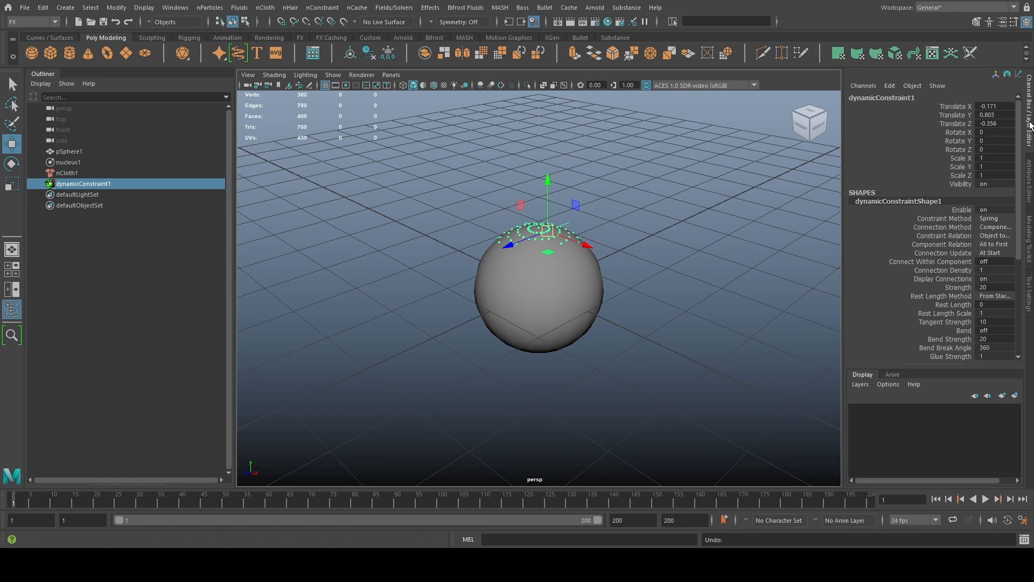
pyautogui.hotkey('ctrl', 'z')
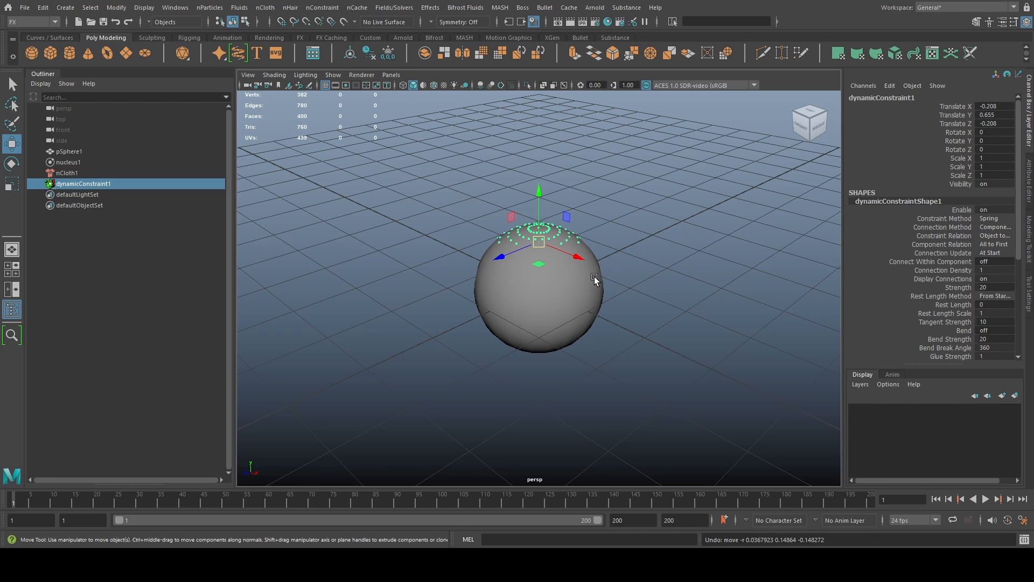
# Key the constraint's translation at frame 1 and, moved along X to about 1.872, at frame 15, and rewind to frame 1.
pyautogui.hotkey('shift', 'w')
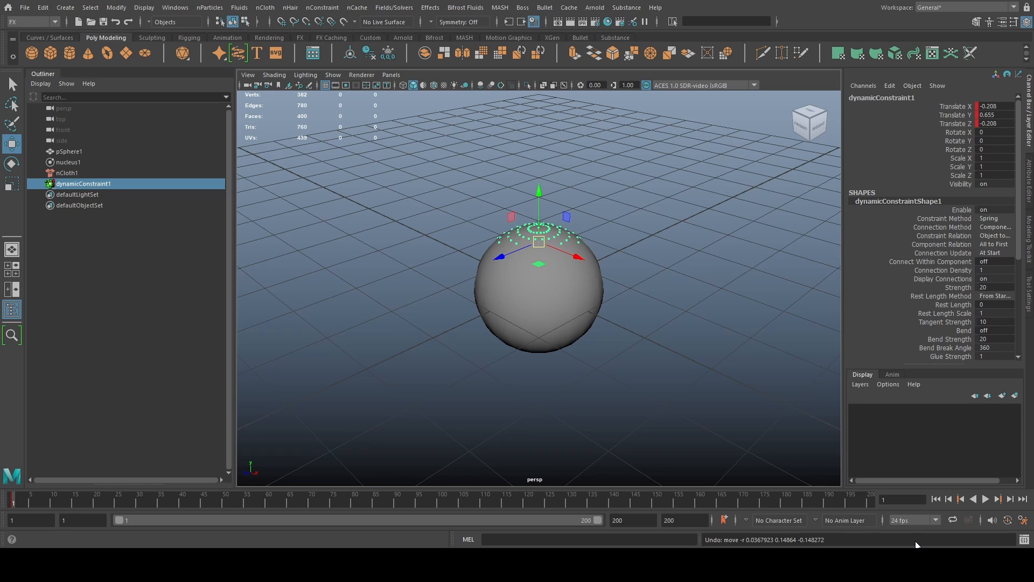
pyautogui.click(74, 502)
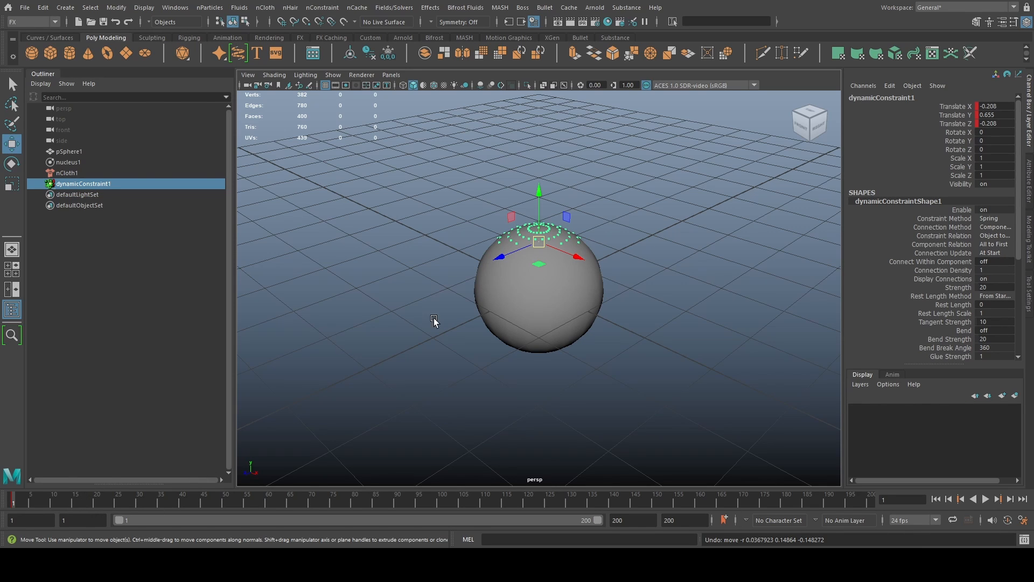
pyautogui.moveTo(571, 253); pyautogui.dragTo(692, 300)
pyautogui.press('q')
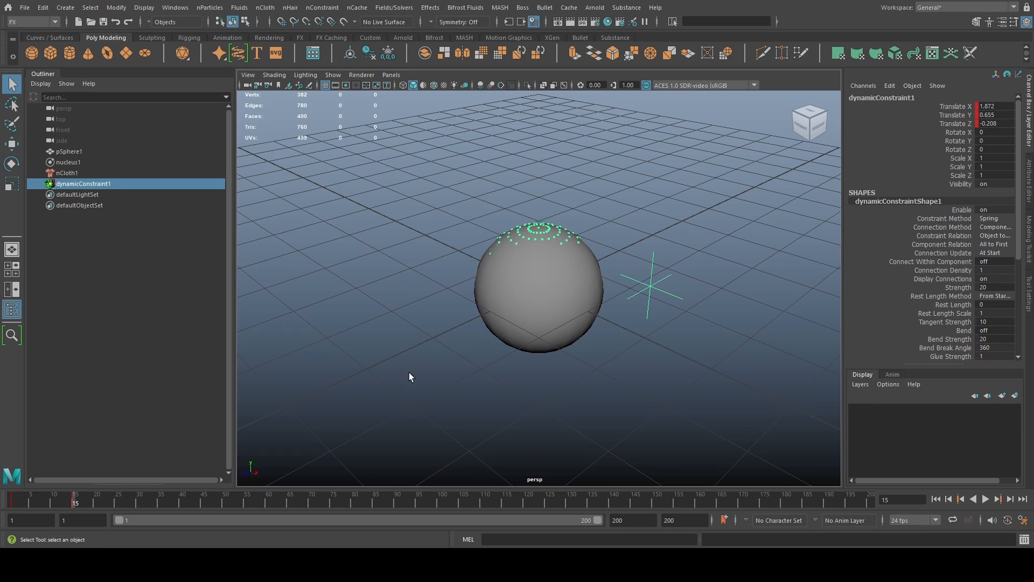
pyautogui.click(935, 498)
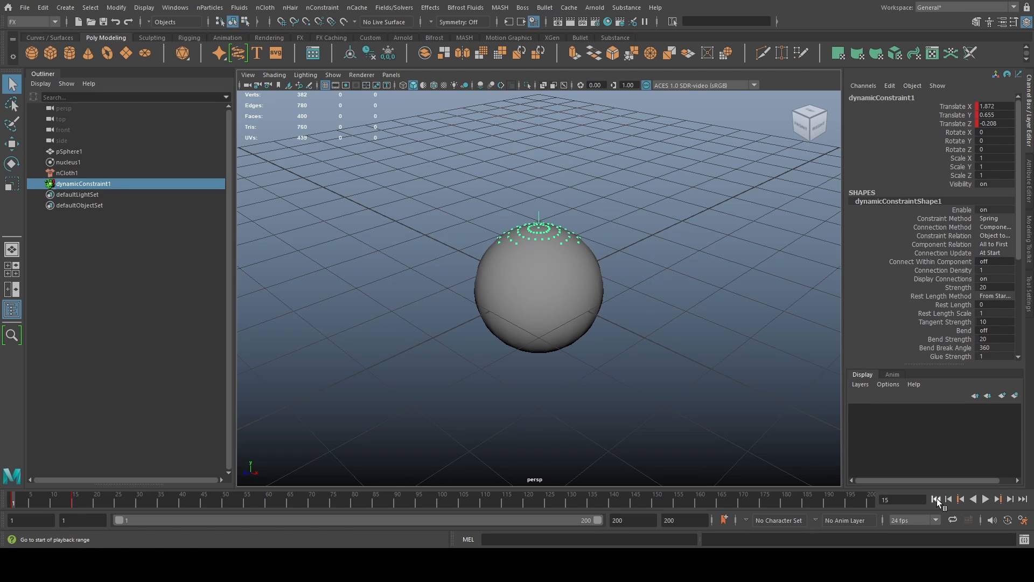
# Set the animation Evaluation mode to Parallel in the preferences and save them.
pyautogui.click(175, 8)
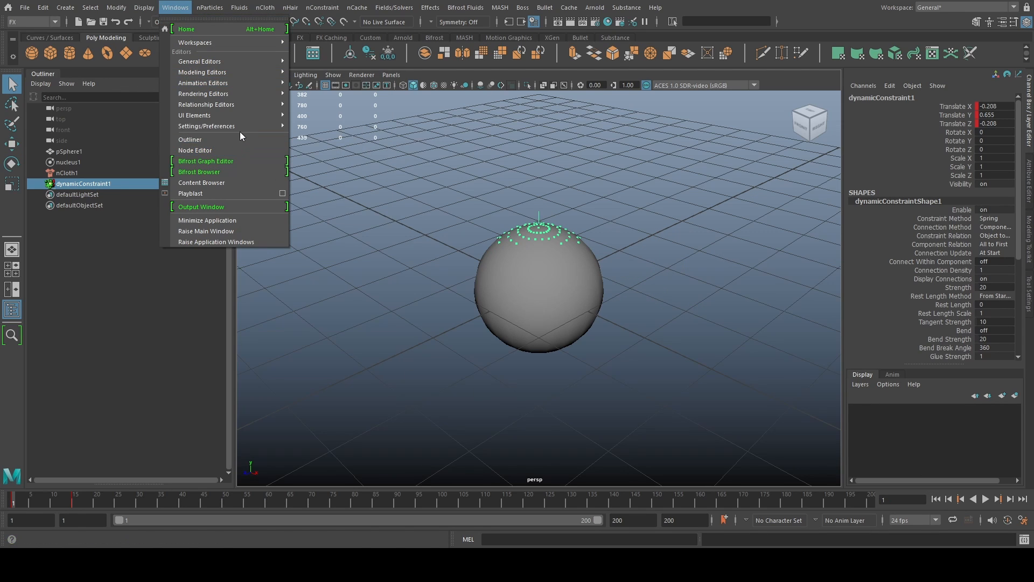
pyautogui.moveTo(241, 131)
pyautogui.click(395, 128)
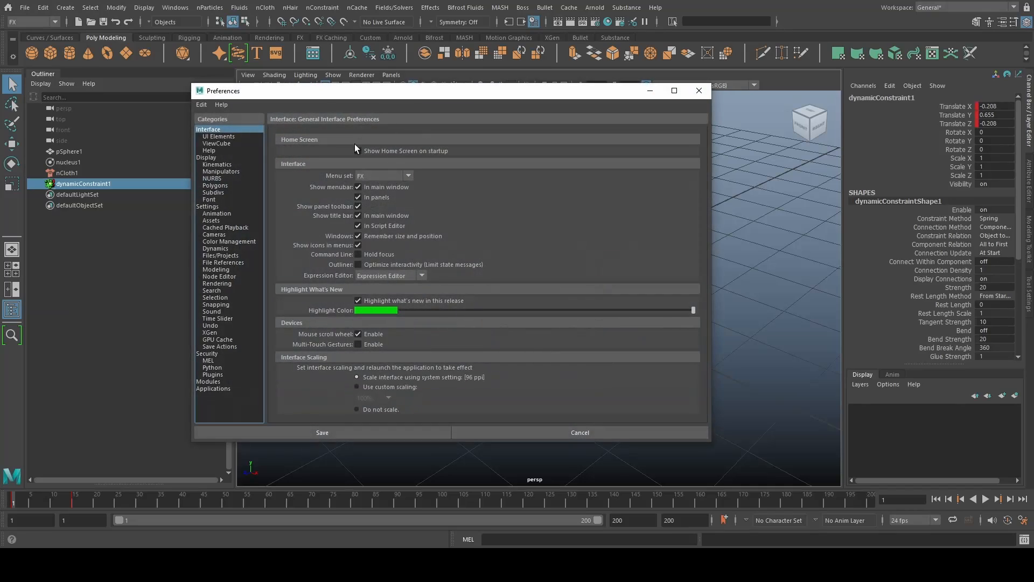
pyautogui.click(216, 213)
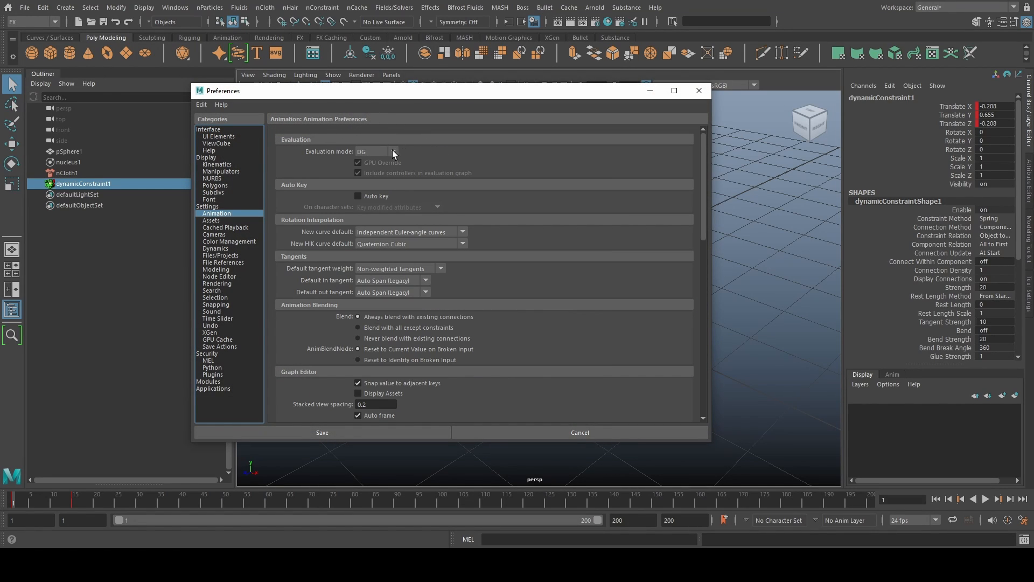
pyautogui.click(392, 150)
pyautogui.click(376, 186)
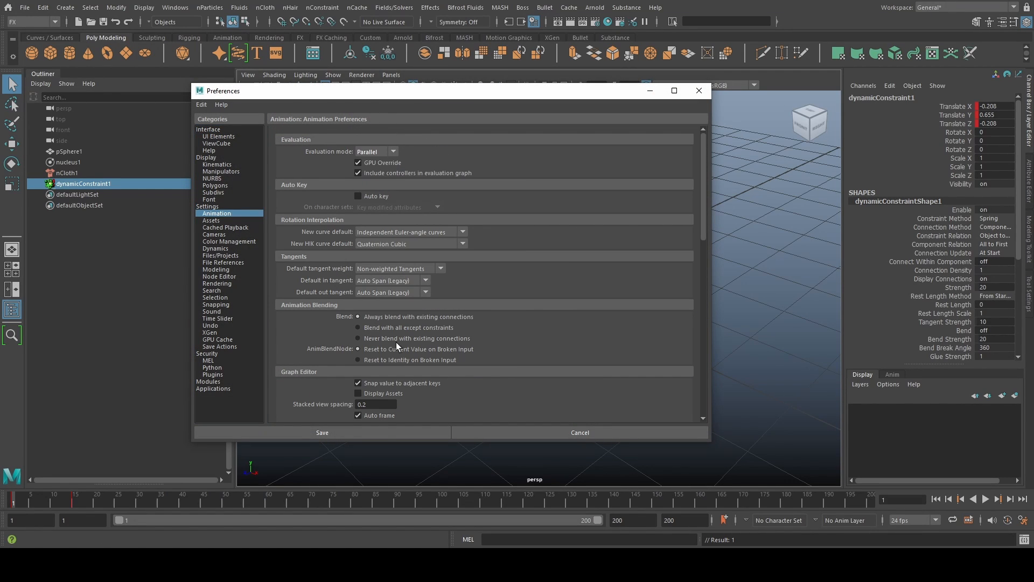
pyautogui.click(356, 435)
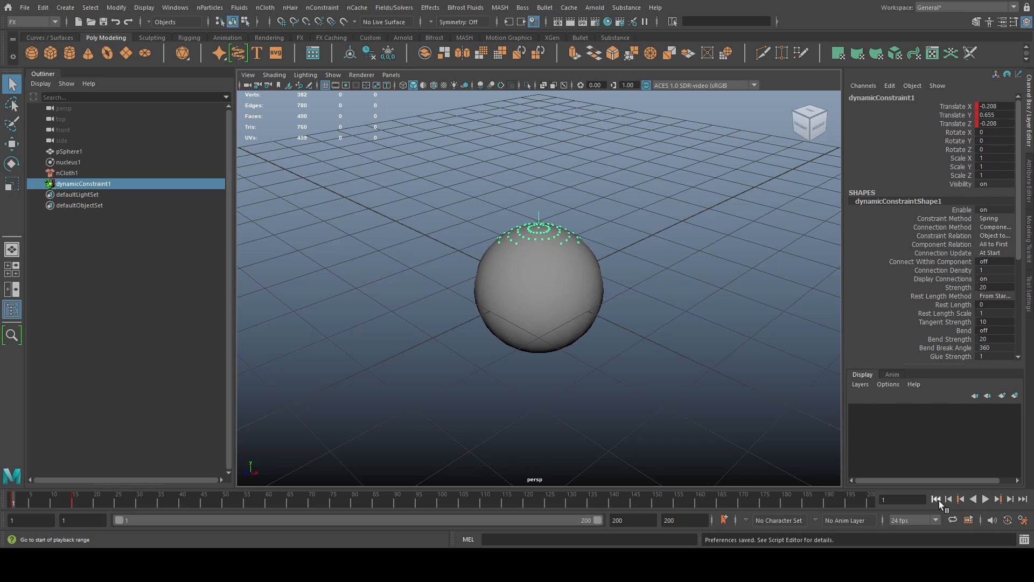
# Play the keyed constraint animation to check how the cloth sphere follows, and rewind to frame 1.
pyautogui.click(986, 500)
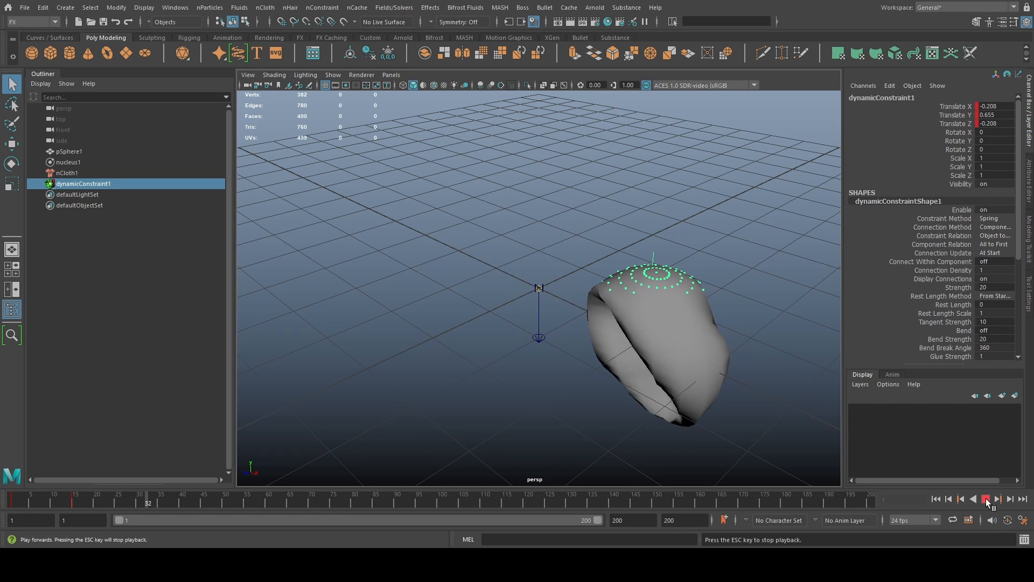
pyautogui.click(985, 500)
pyautogui.click(936, 500)
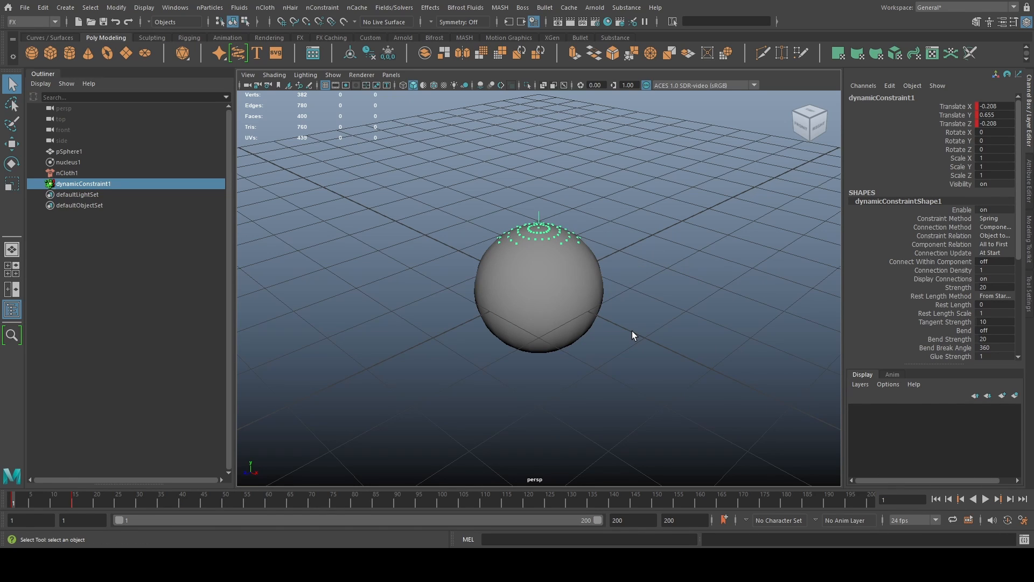
# Switch the animation Evaluation mode back to DG in the preferences and save them.
pyautogui.click(175, 7)
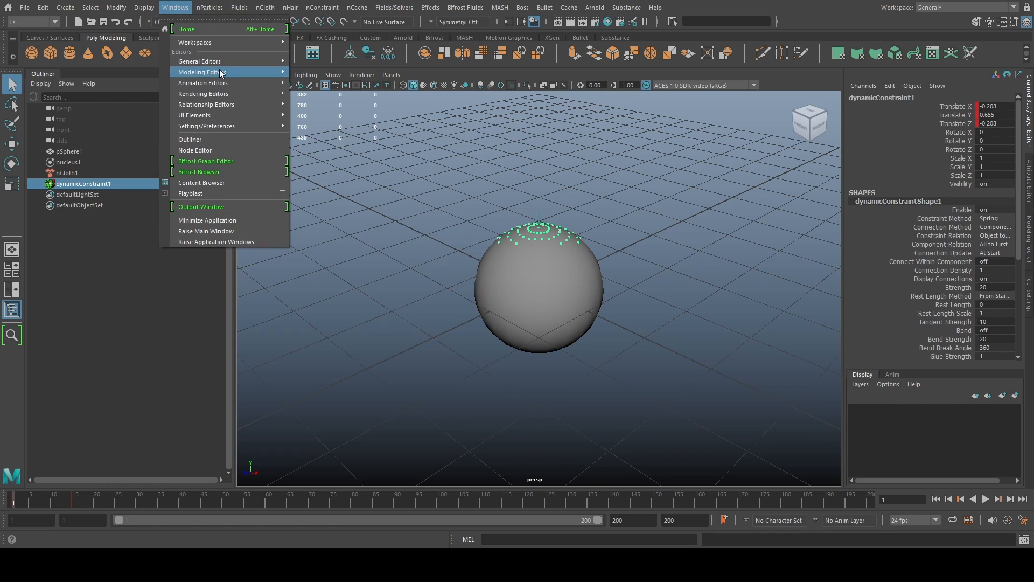
pyautogui.moveTo(257, 126)
pyautogui.click(321, 124)
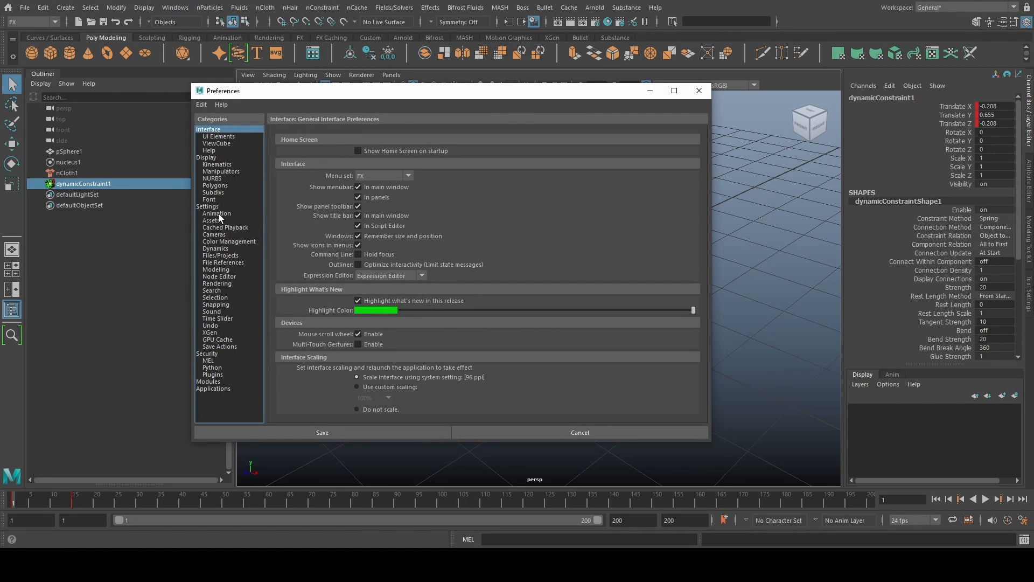
pyautogui.click(218, 215)
pyautogui.click(377, 151)
pyautogui.click(376, 167)
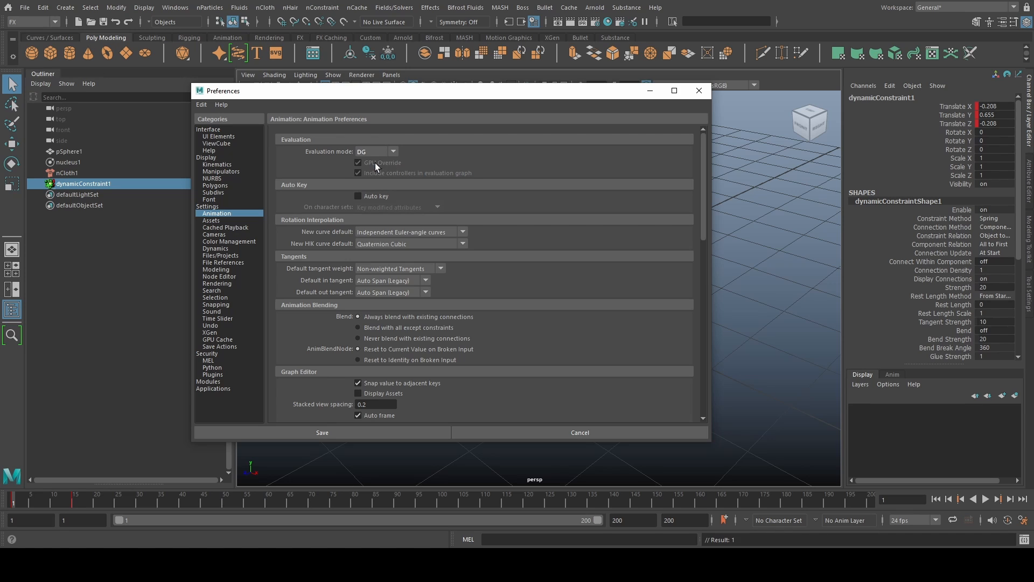
pyautogui.click(290, 430)
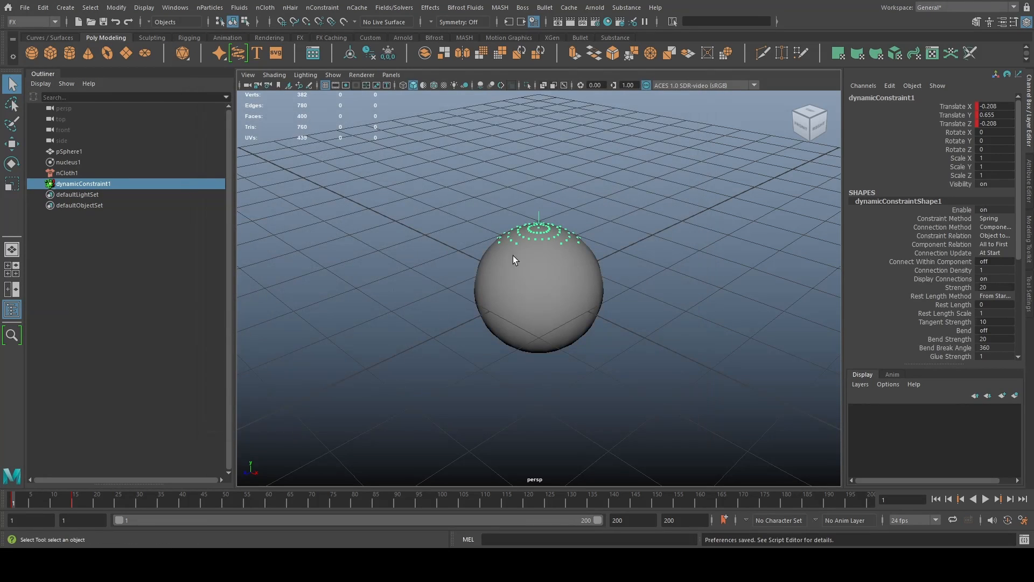